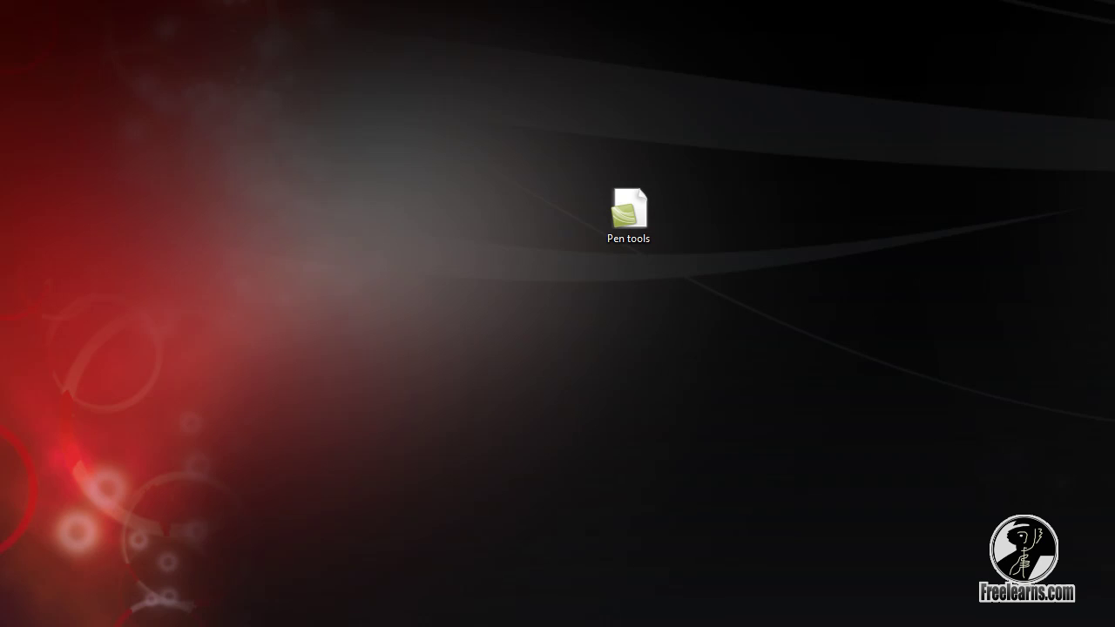
Select the Pen tools file and check its context menu, then dismiss it
drag(558, 136, 683, 343)
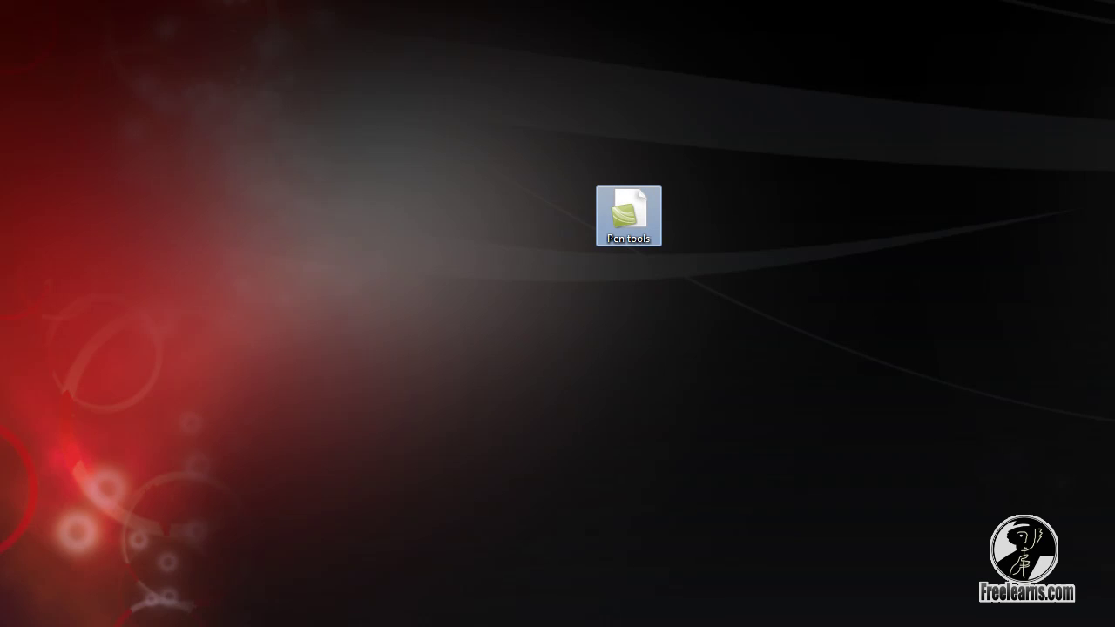
right_click(625, 219)
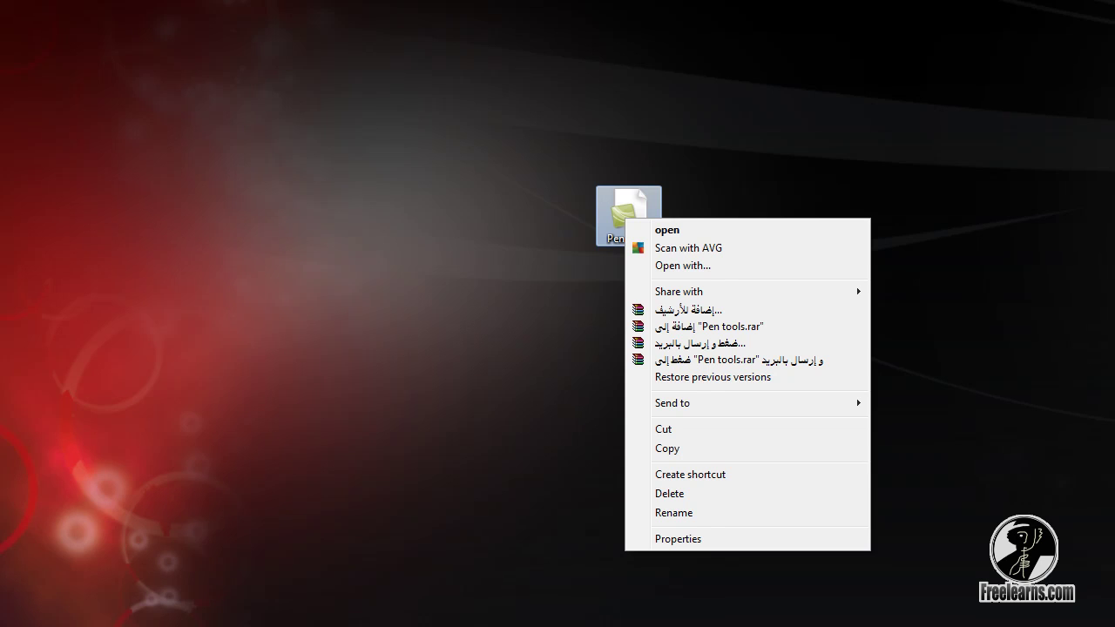
key(Escape)
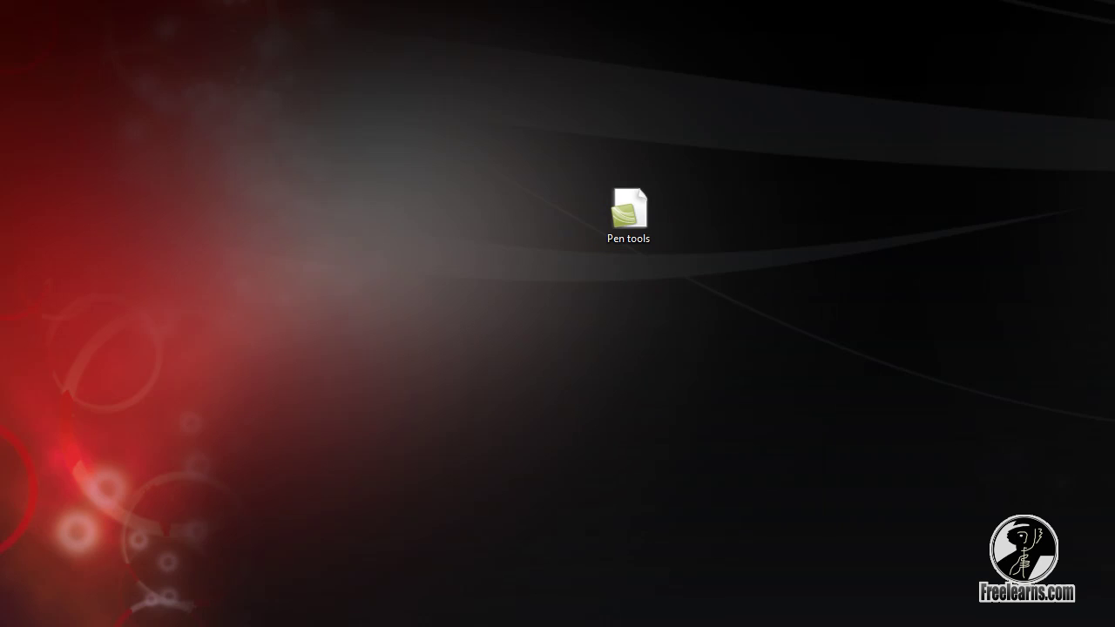
Close the Getting Started window and browse the Start menu's All Programs list
key(super)
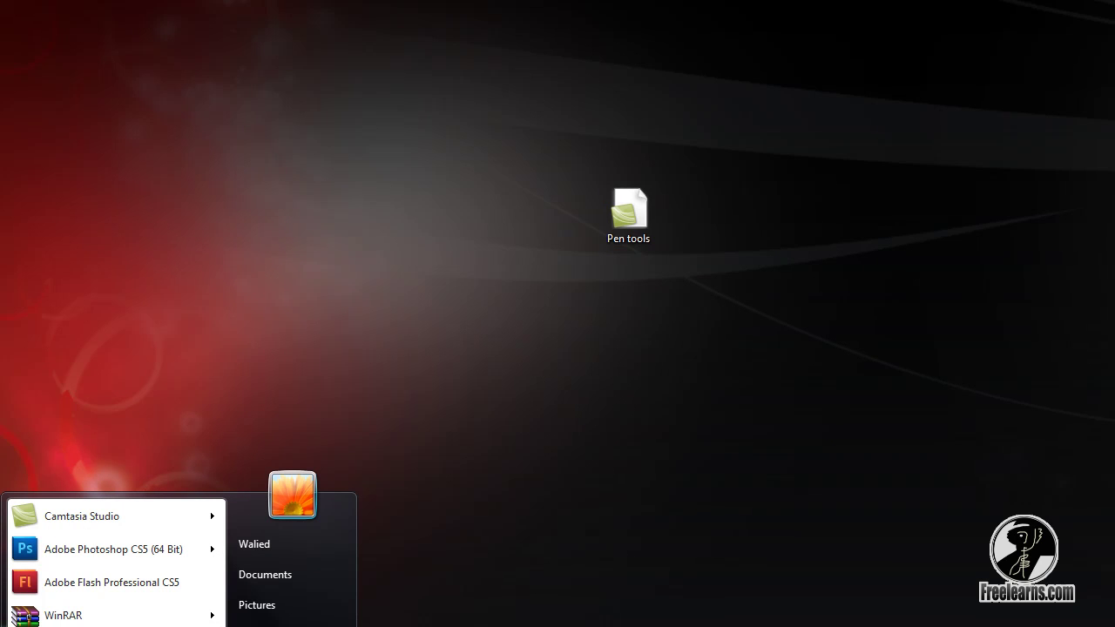
key(super)
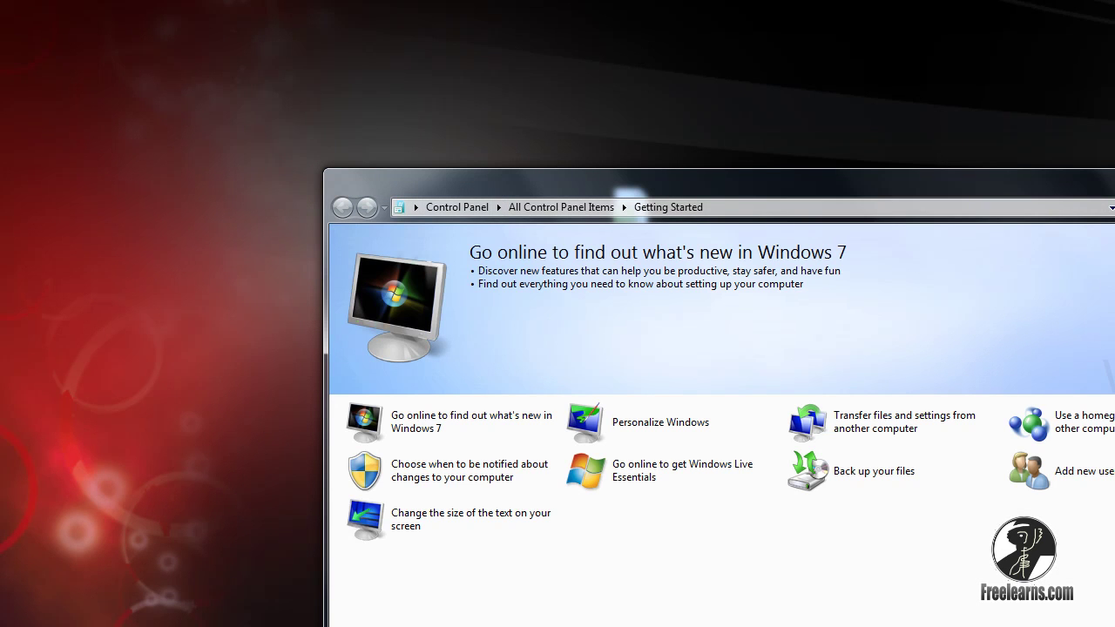
key(alt+F4)
key(super)
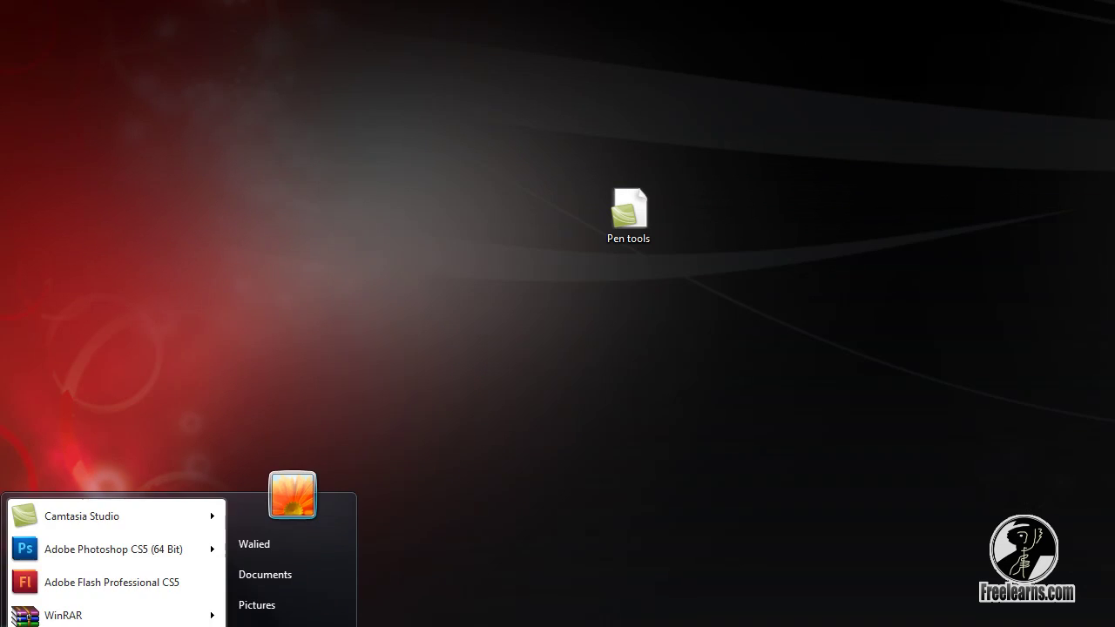
key(Up)
key(Return)
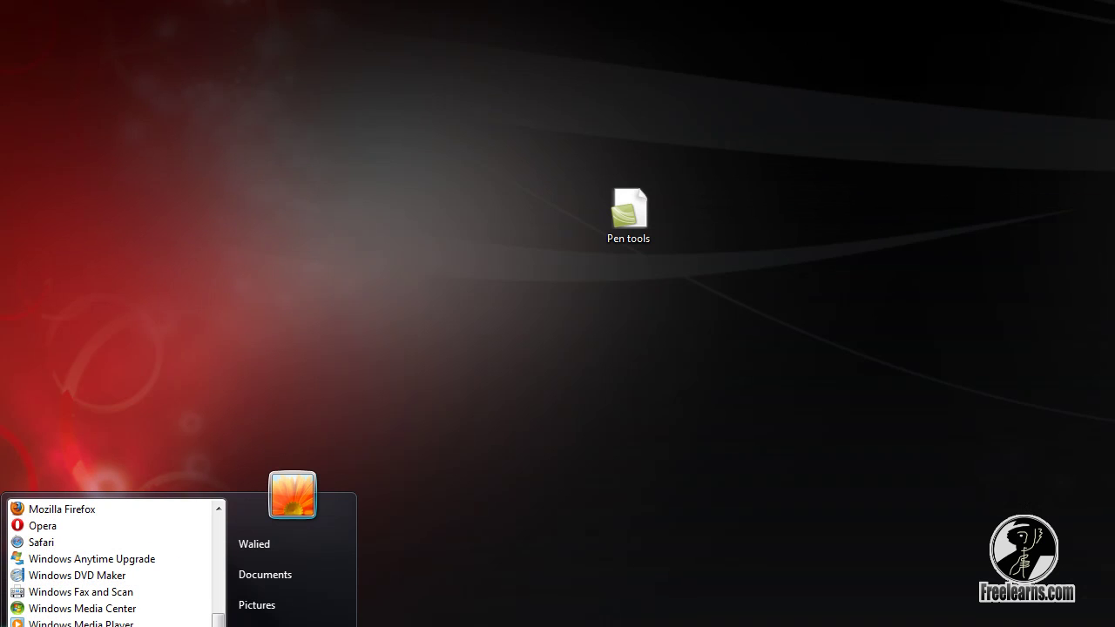
key(Down)
key(Down)
key(Down)
key(Down)
key(Down)
key(Down)
key(Down)
key(Down)
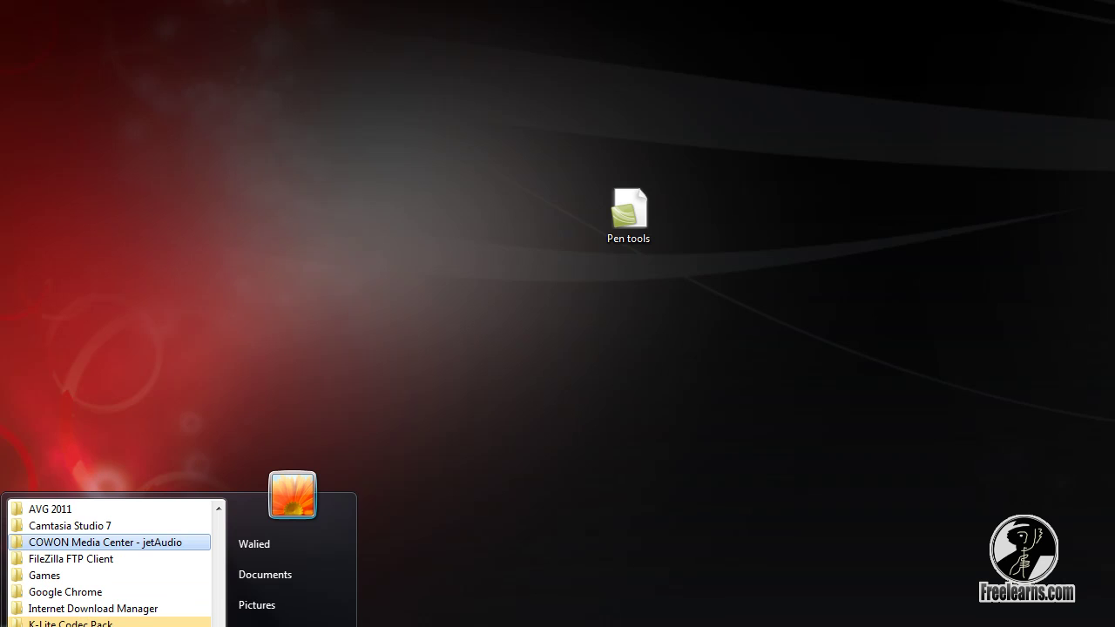
scroll(109, 562, down, 1)
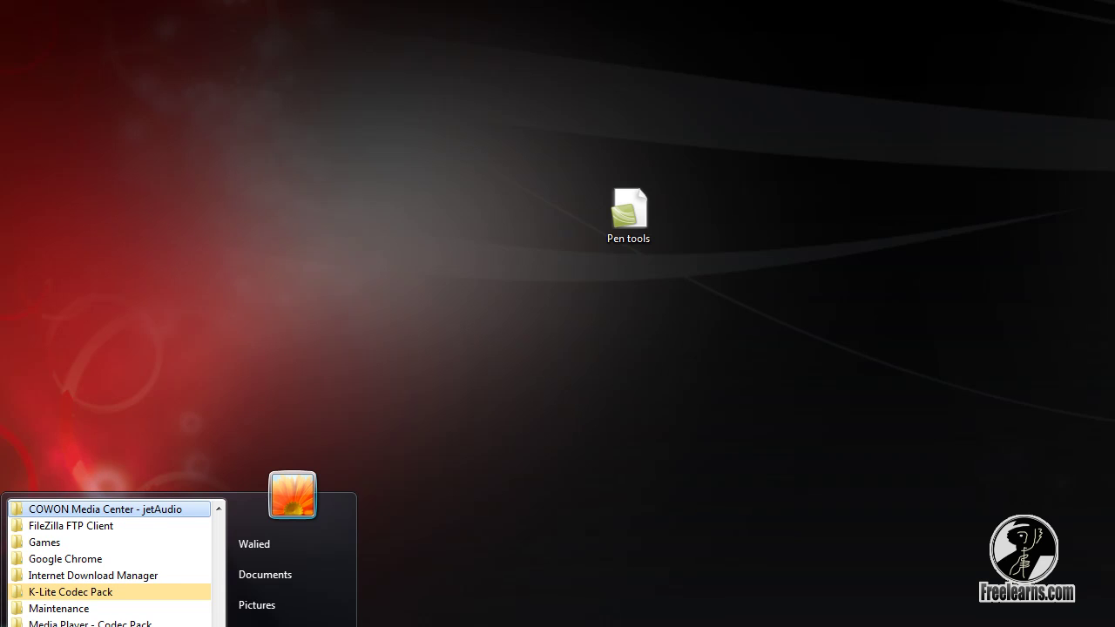
Create a new Microsoft Word Document on the desktop, keeping its default name
right_click(279, 274)
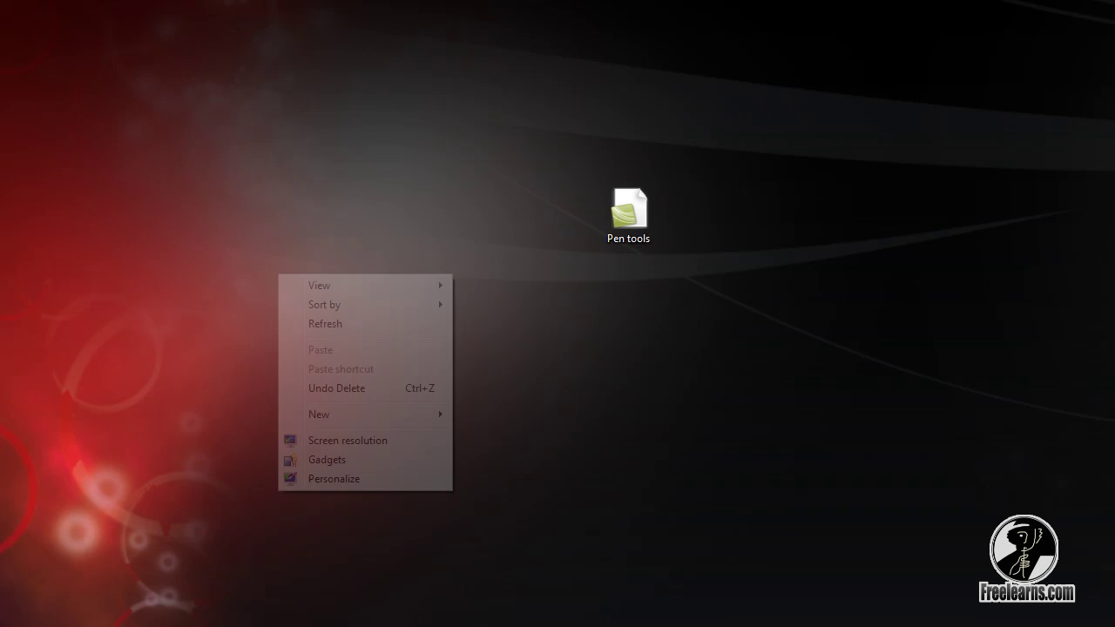
mouse_move(348, 414)
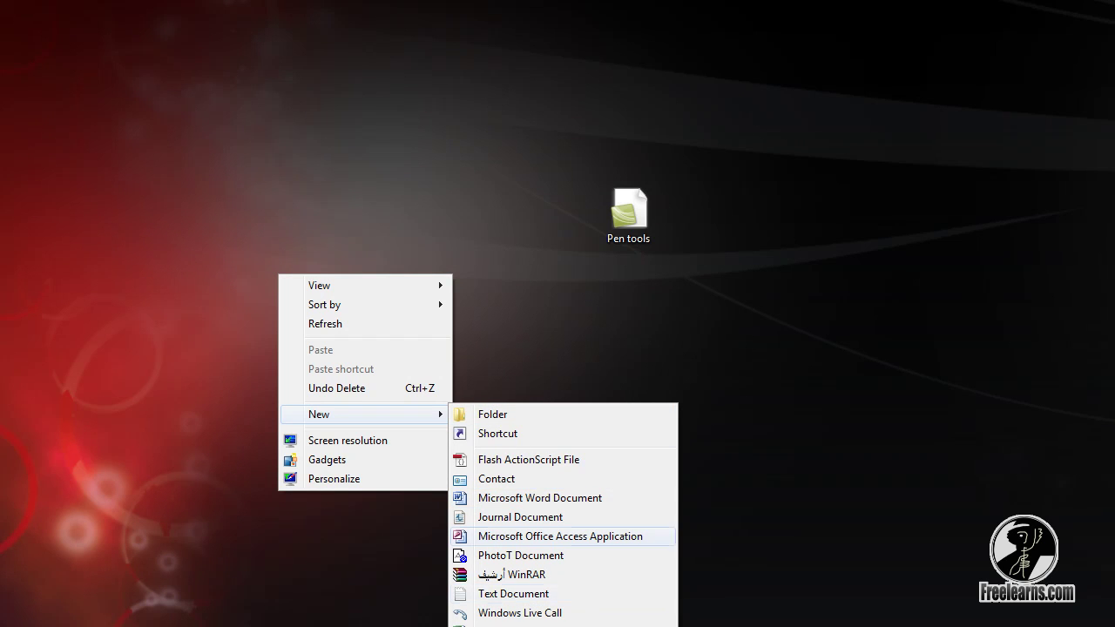
key(Return)
key(Return)
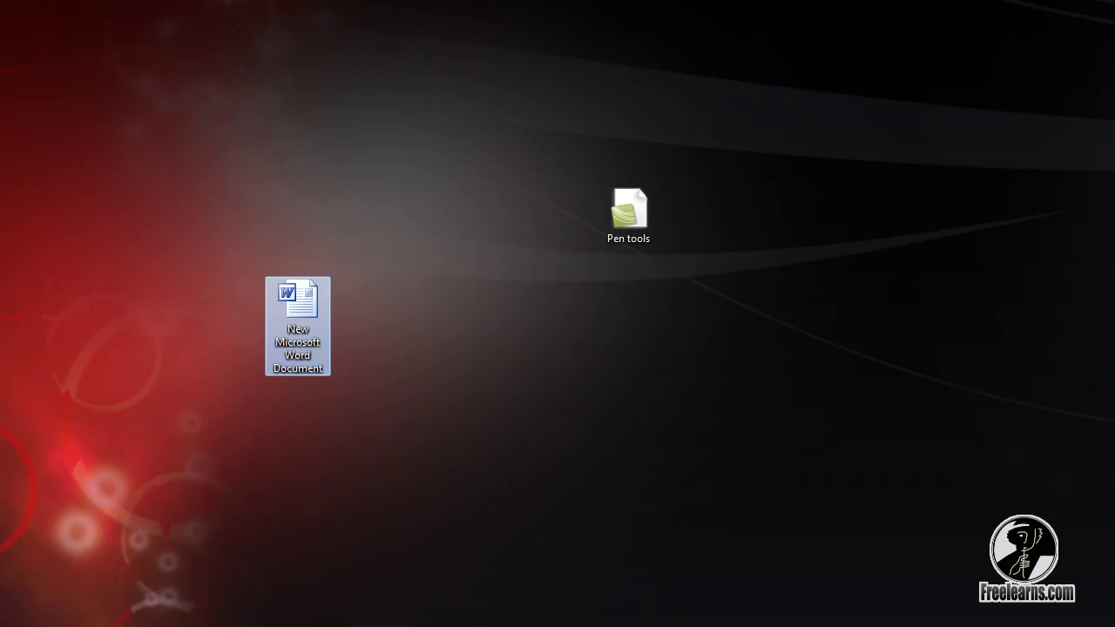
key(Return)
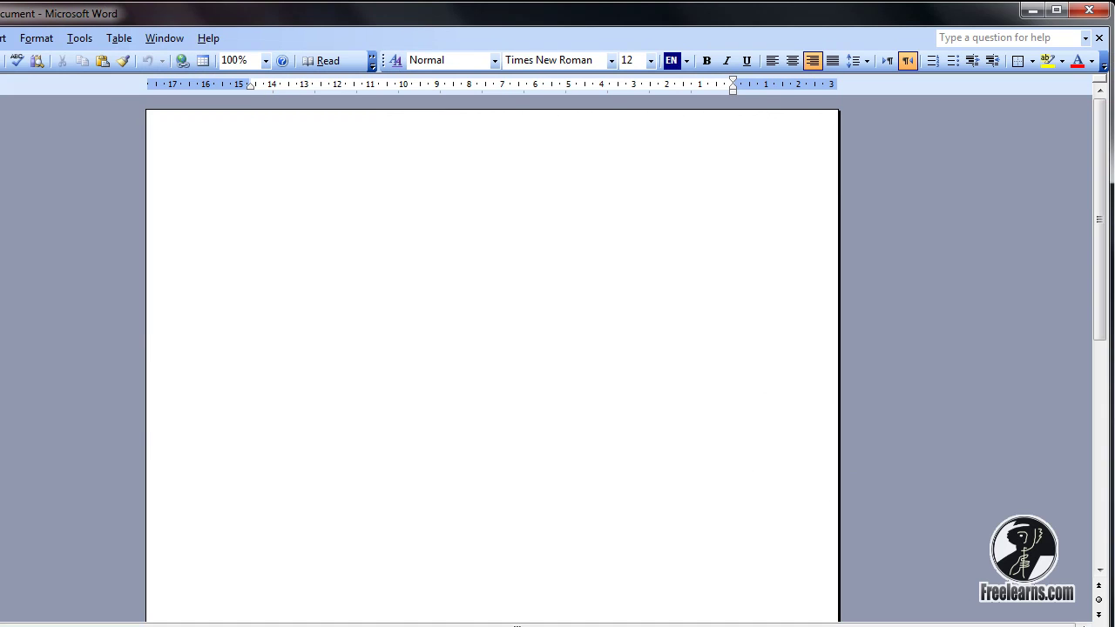
Type 'Winrar', centre it and set it to 24 pt
text(Winrar)
key(shift+Home)
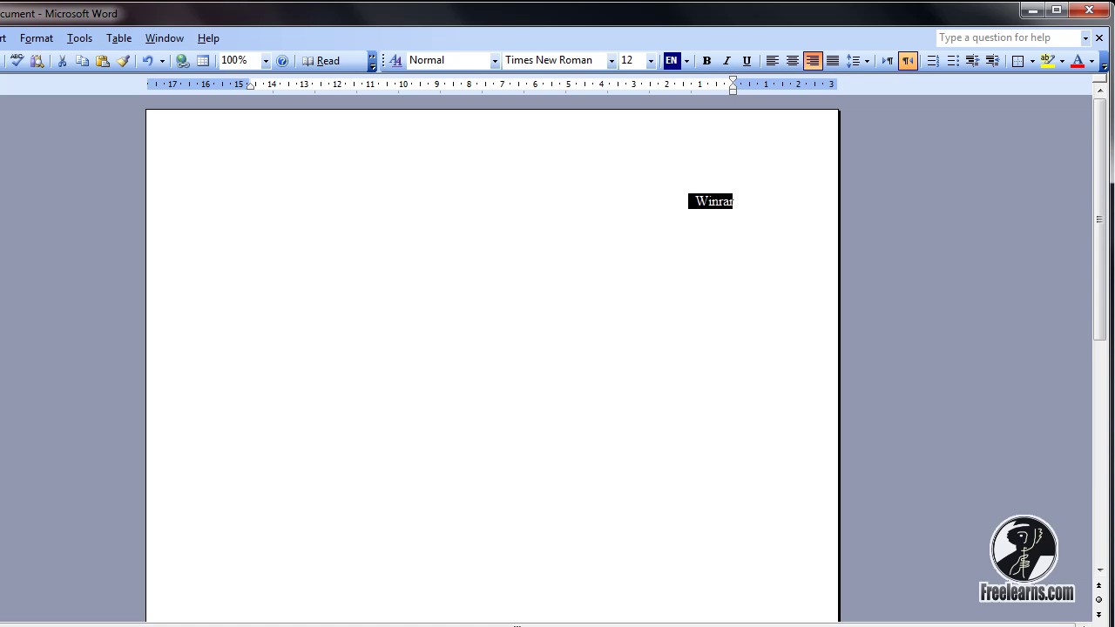
key(ctrl+e)
click(651, 60)
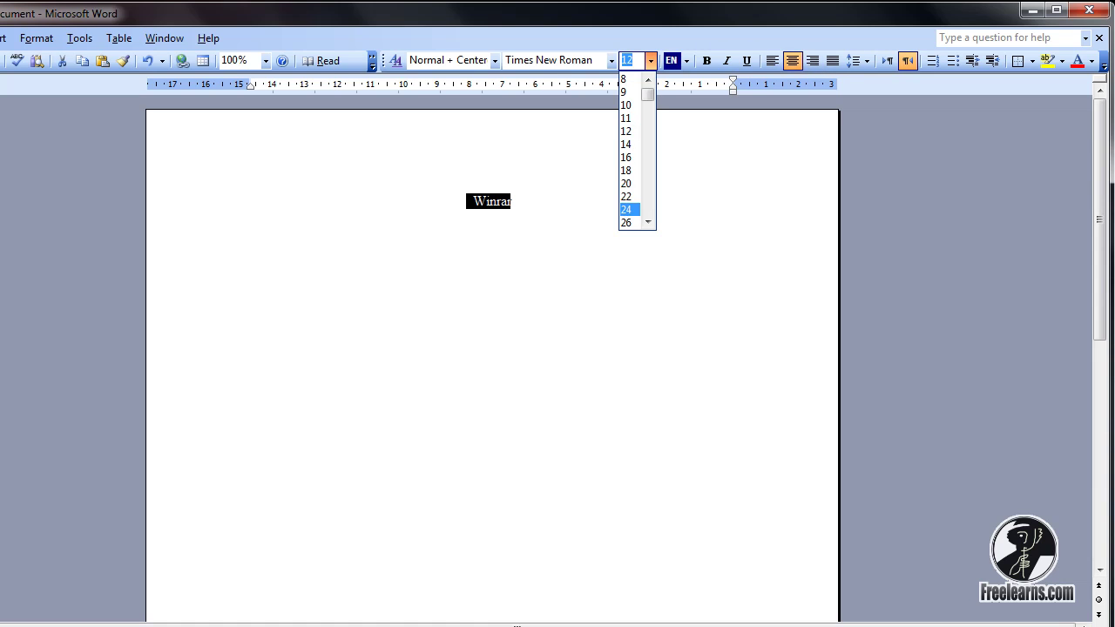
click(629, 209)
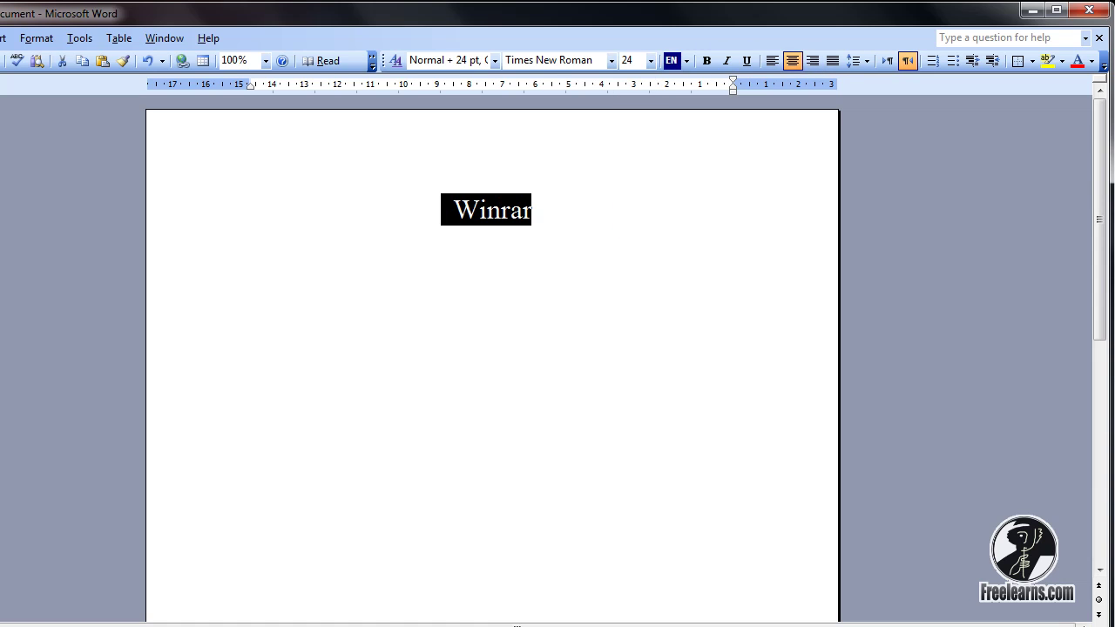
click(532, 210)
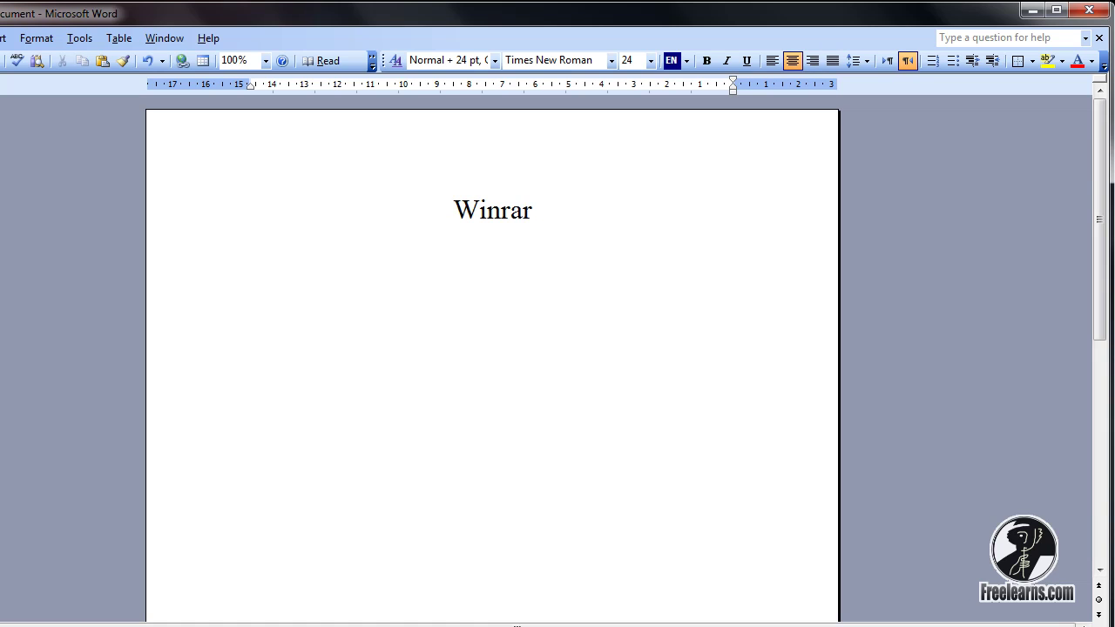
key(shift+Home)
key(Right)
click(523, 210)
Minimise Word and choose Add to archive for the Pen tools desktop file
key(super+d)
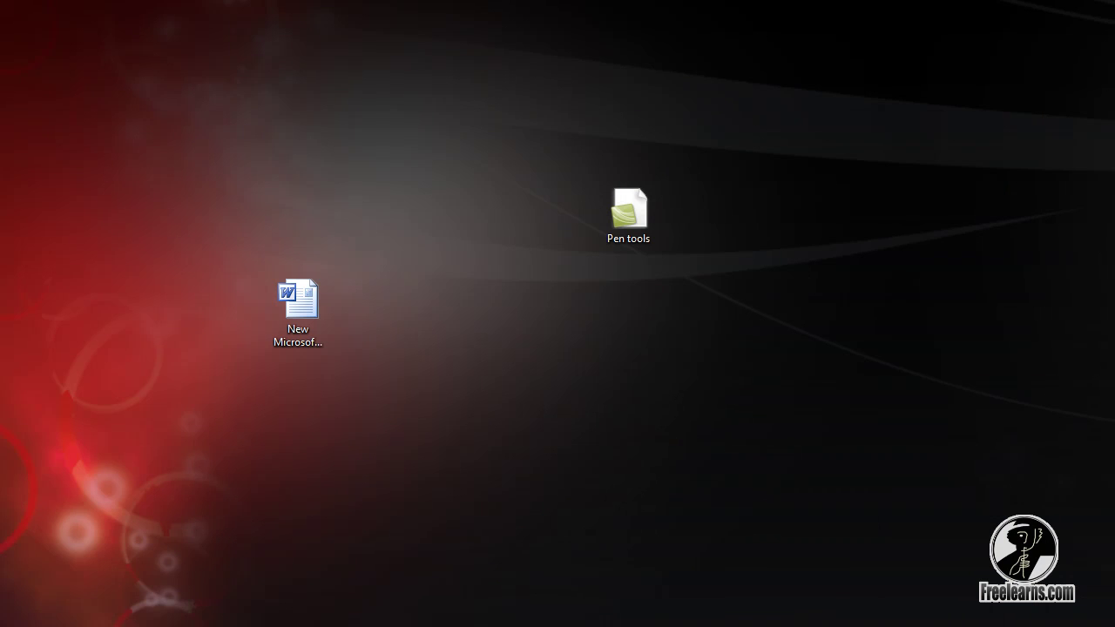
drag(606, 92, 806, 348)
right_click(645, 210)
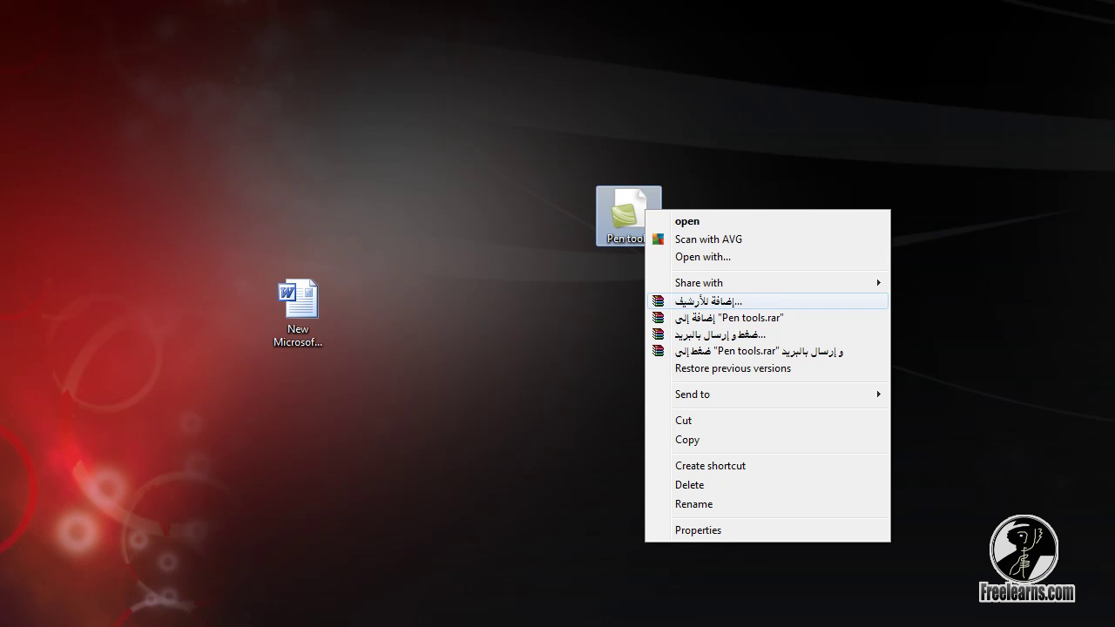
key(Return)
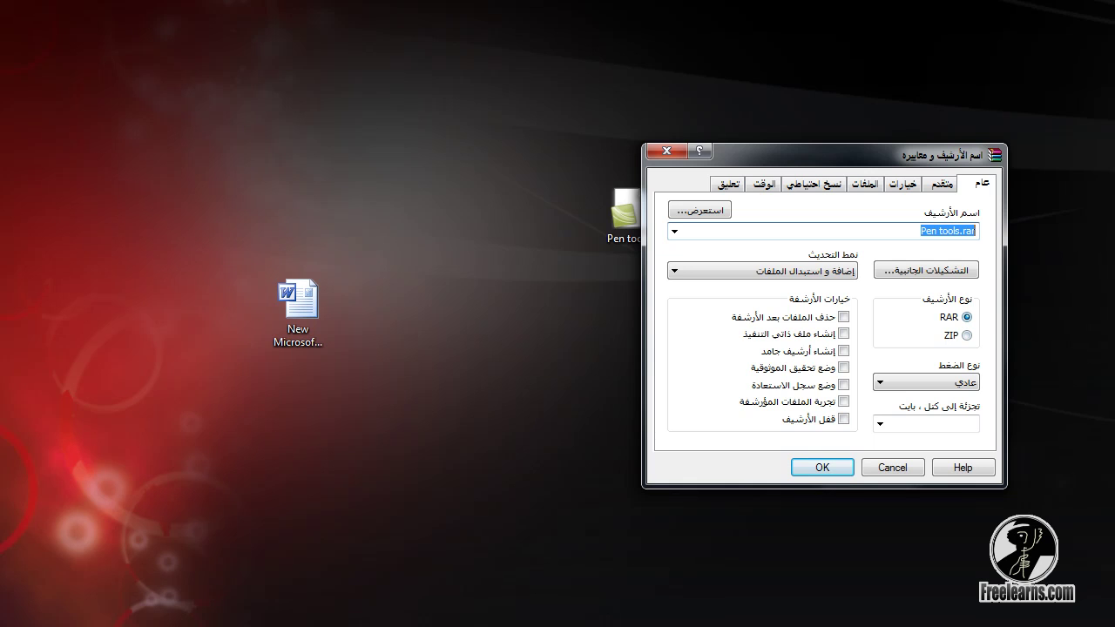
Try a zip extension, revert to Pen tools.rar, and show the Advanced options
key(End)
key(BackSpace)
key(BackSpace)
key(BackSpace)
text(zip)
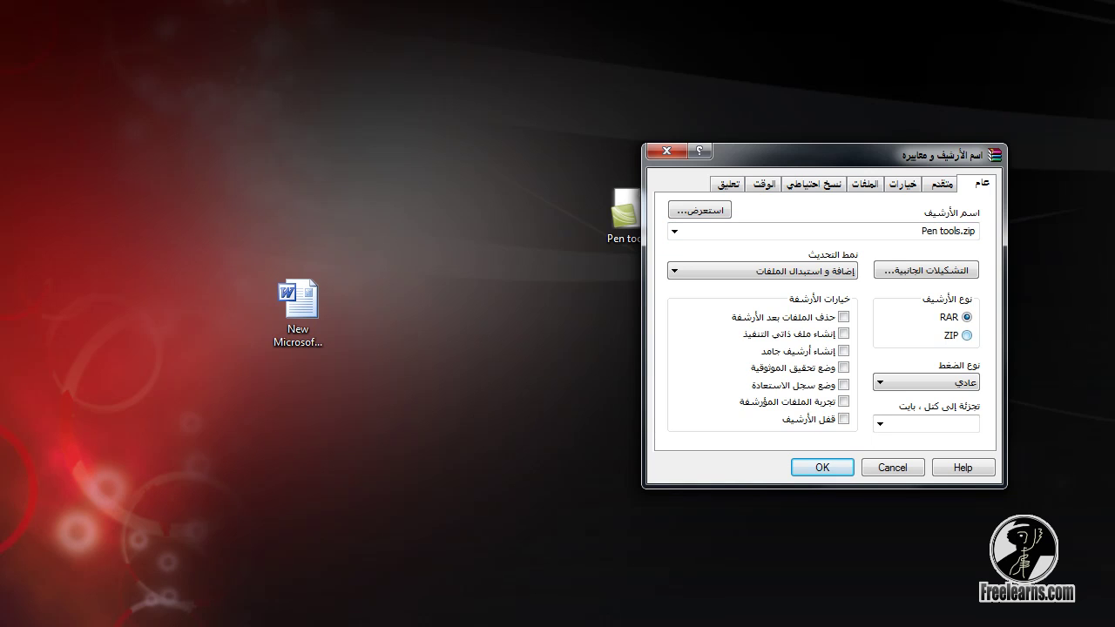
key(ctrl+z)
key(ctrl+Tab)
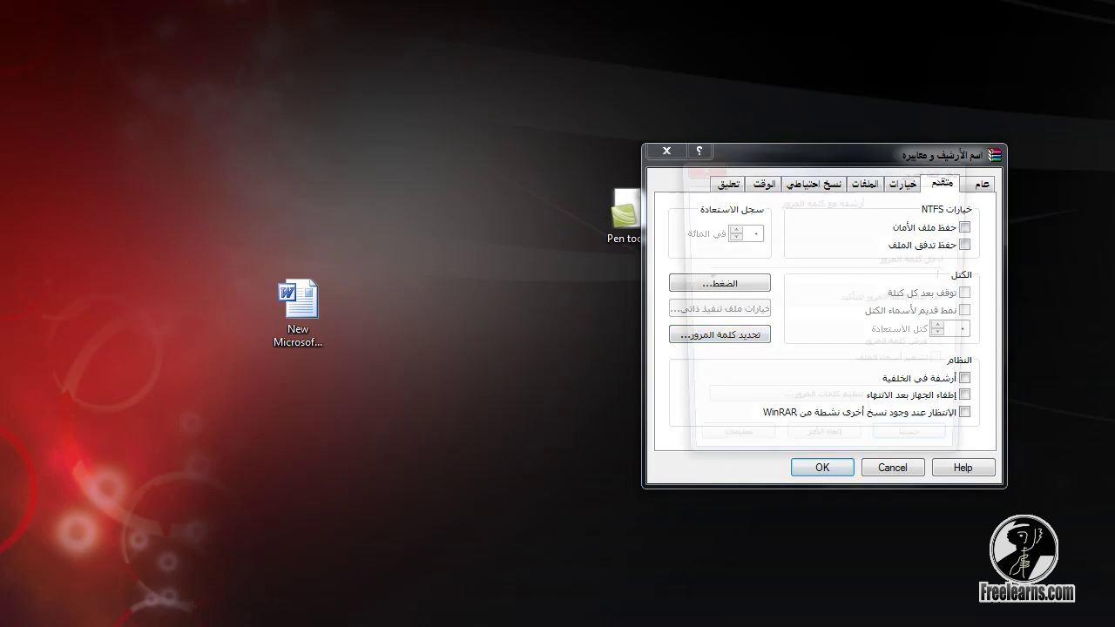
Enter and confirm an archive password, then create the Pen tools RAR archive
click(720, 334)
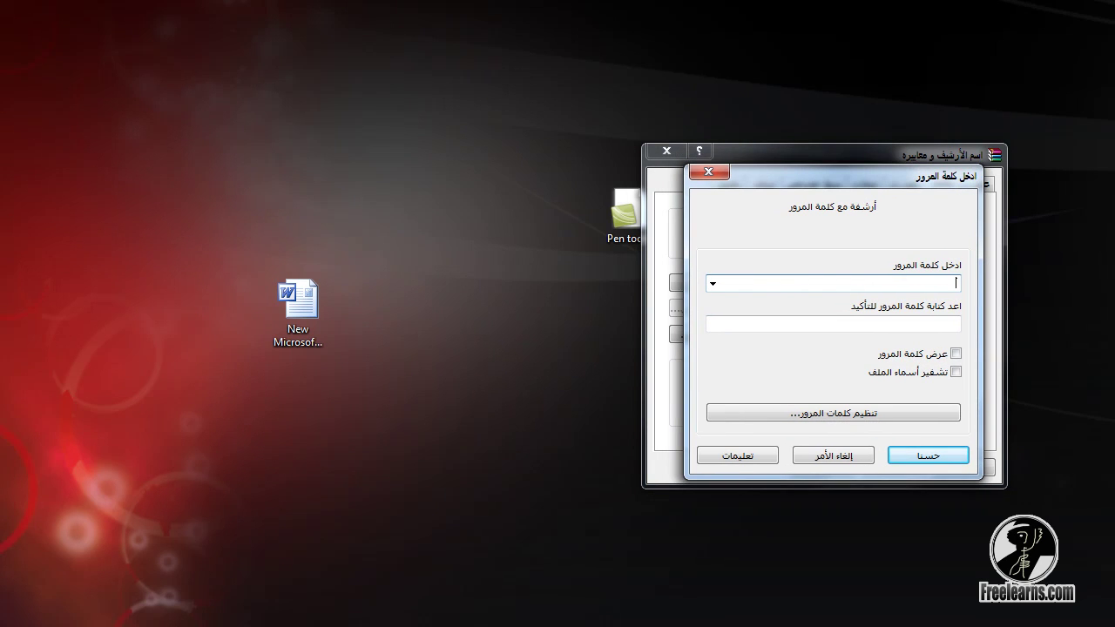
text(12345)
key(Tab)
text(12345)
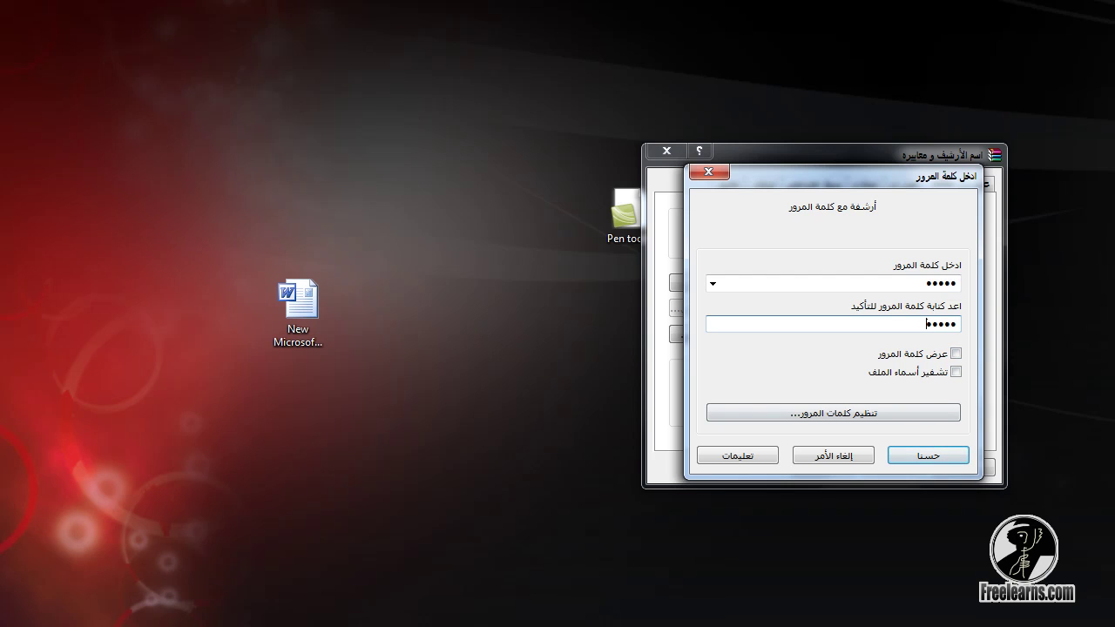
key(Return)
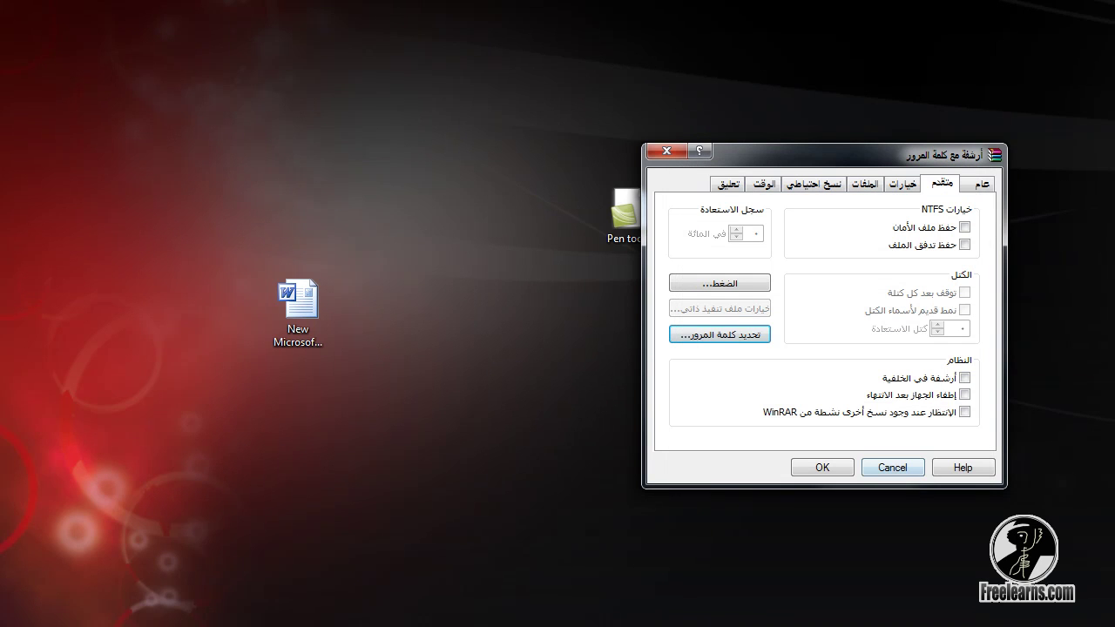
key(Return)
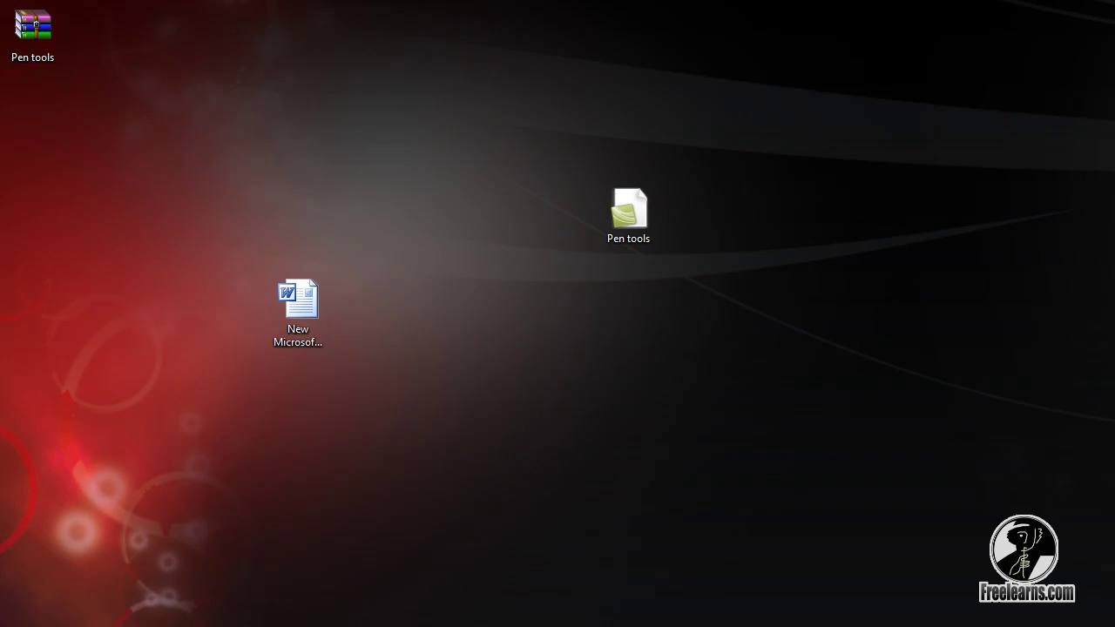
Open Pen tools.rar and try opening Pen tools.camproj, confirming it asks for a password
drag(33, 29, 430, 117)
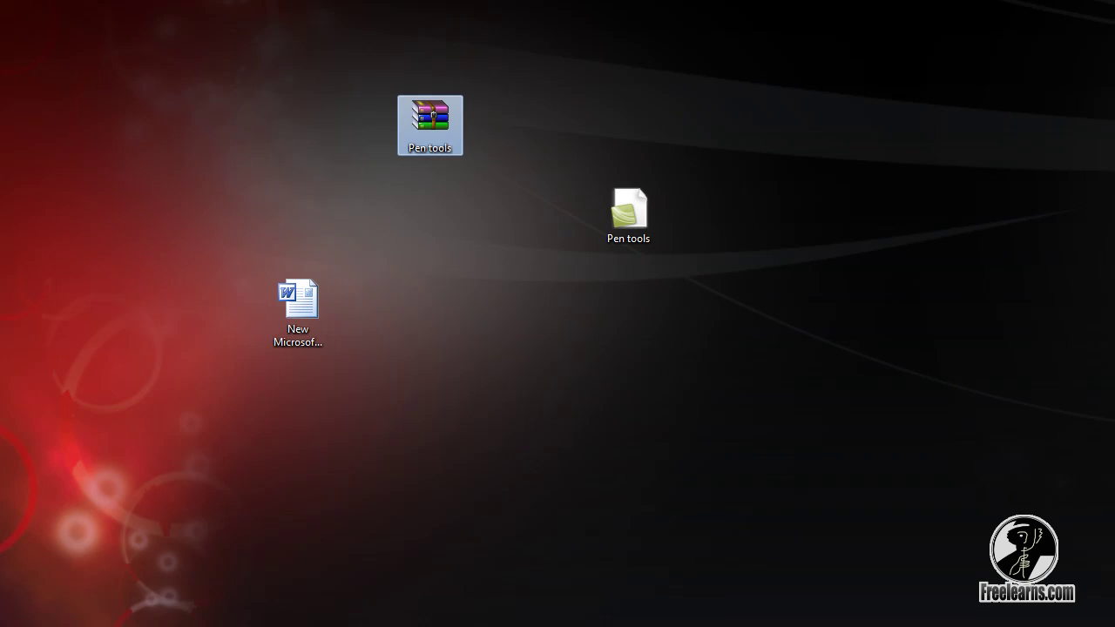
double_click(429, 122)
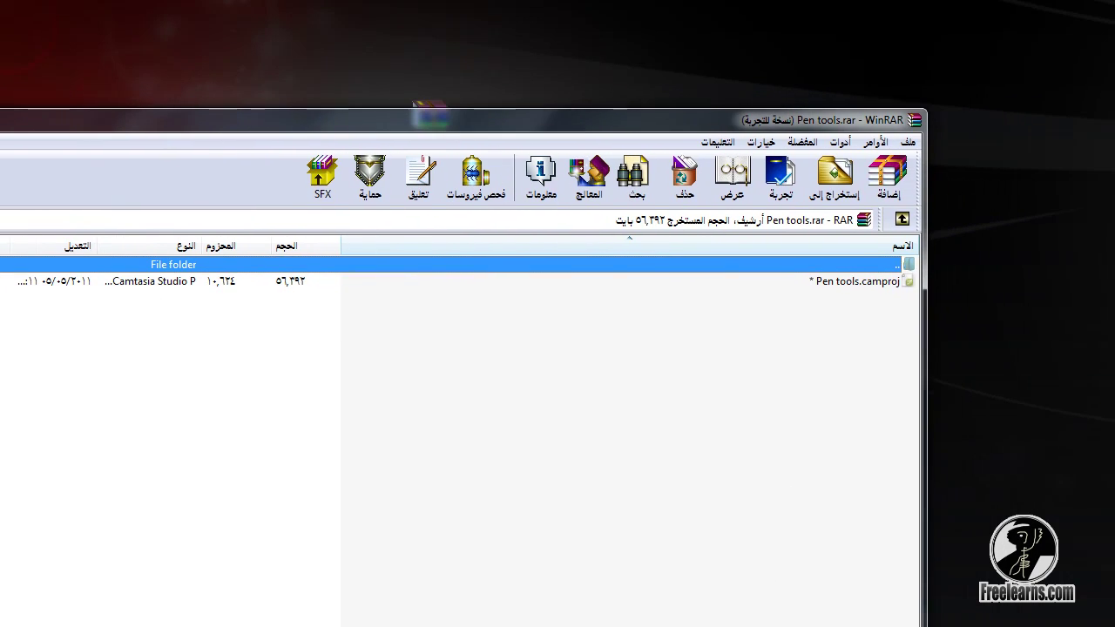
click(784, 281)
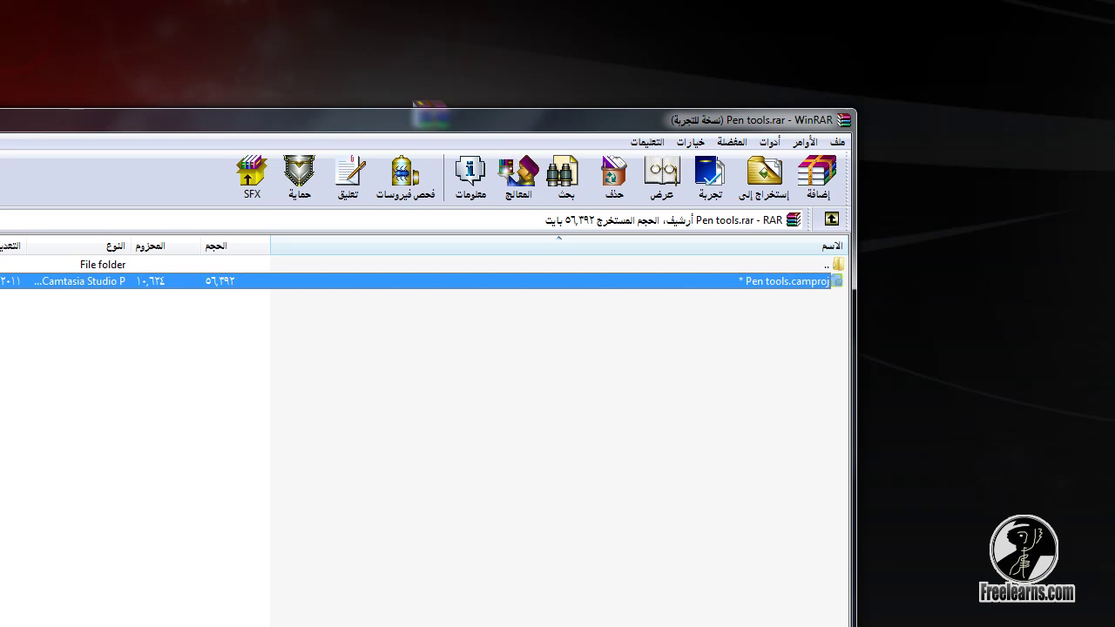
key(Return)
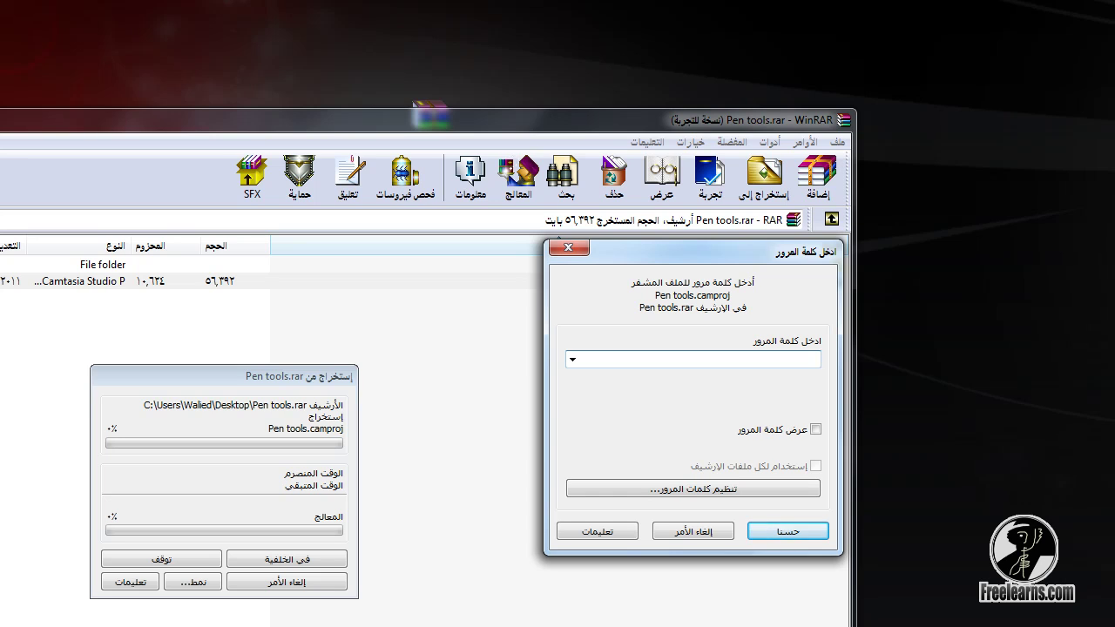
key(Escape)
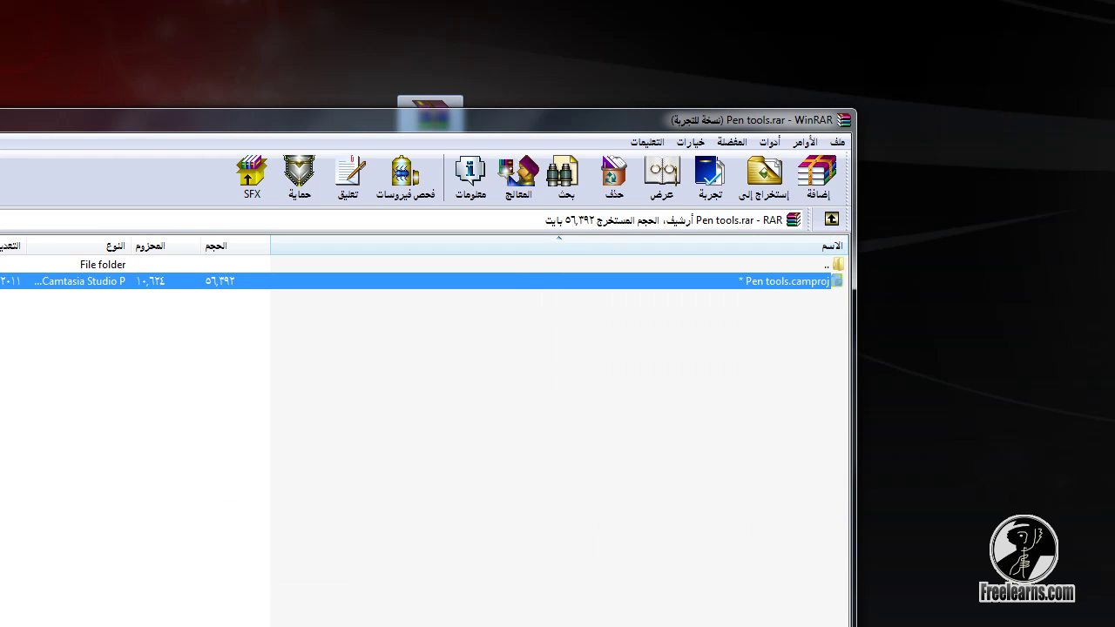
drag(435, 119, 886, 116)
key(alt+F4)
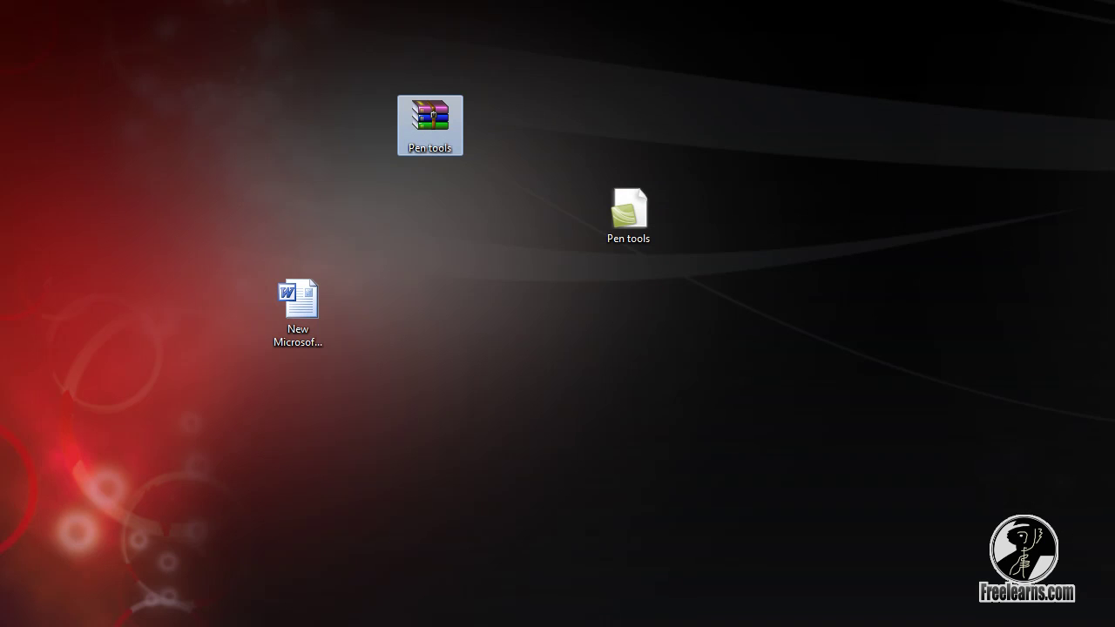
Archive the Pen tools file as a self-extracting Pen tools.exe
drag(734, 127, 601, 254)
right_click(639, 228)
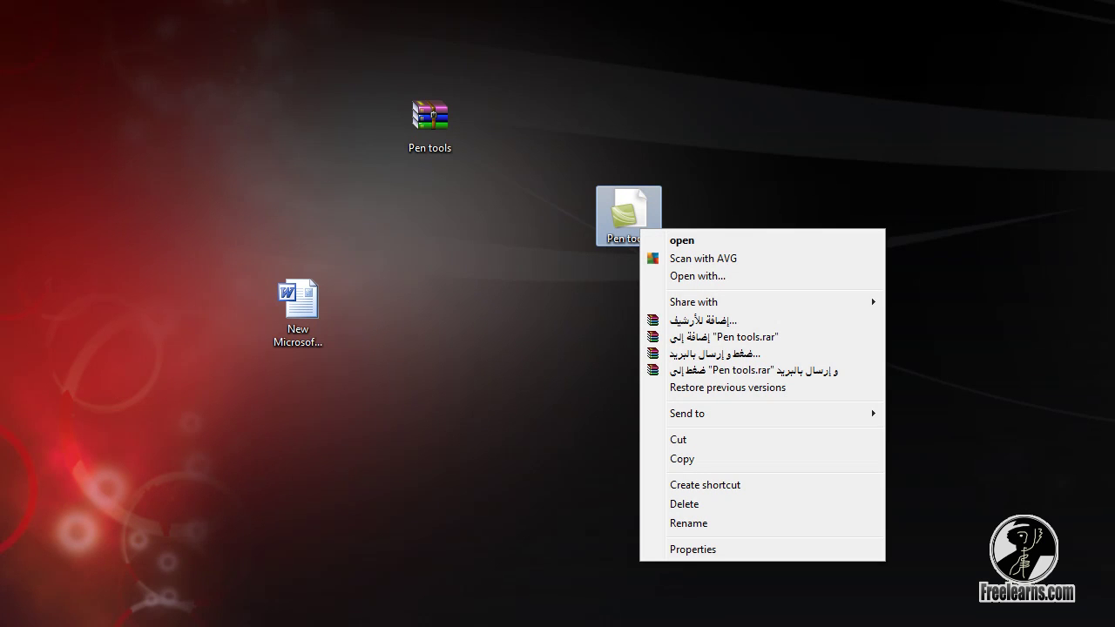
key(Escape)
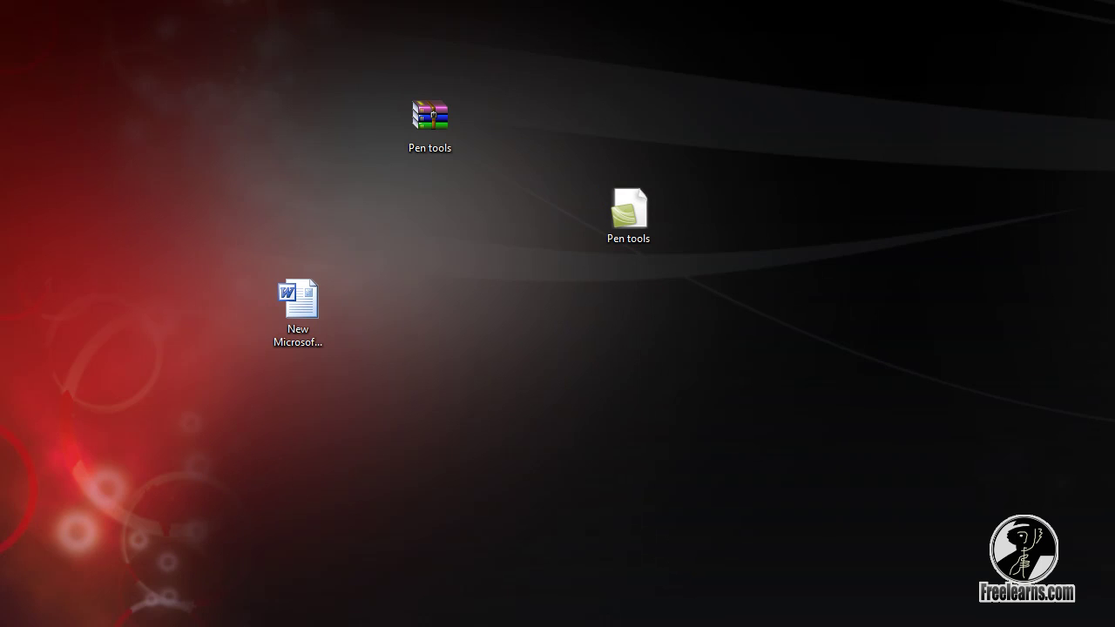
drag(786, 160, 562, 305)
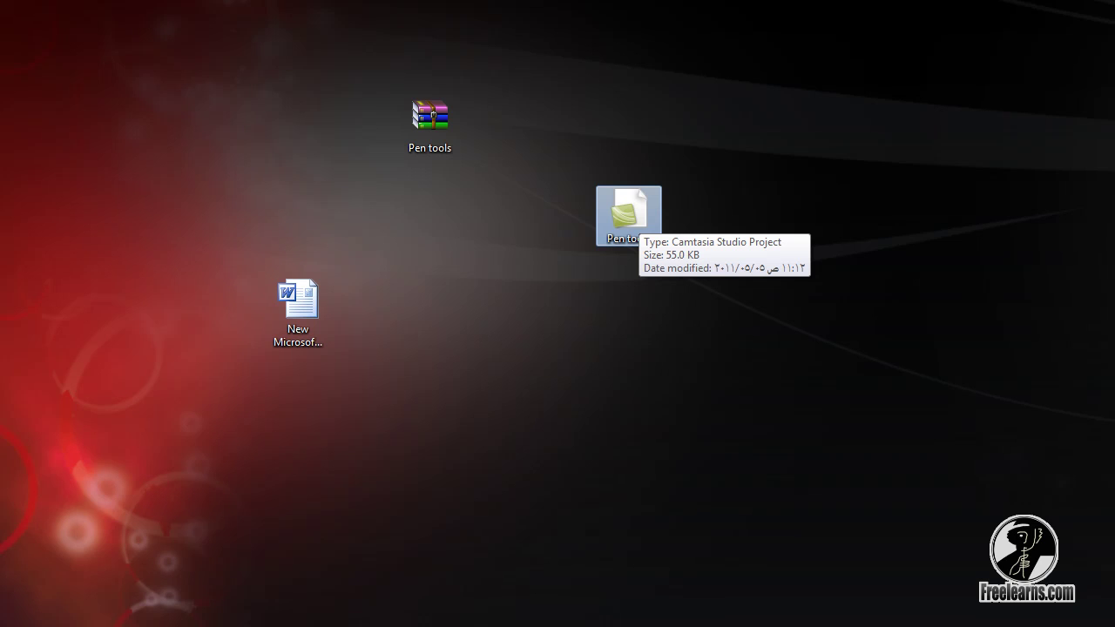
right_click(625, 213)
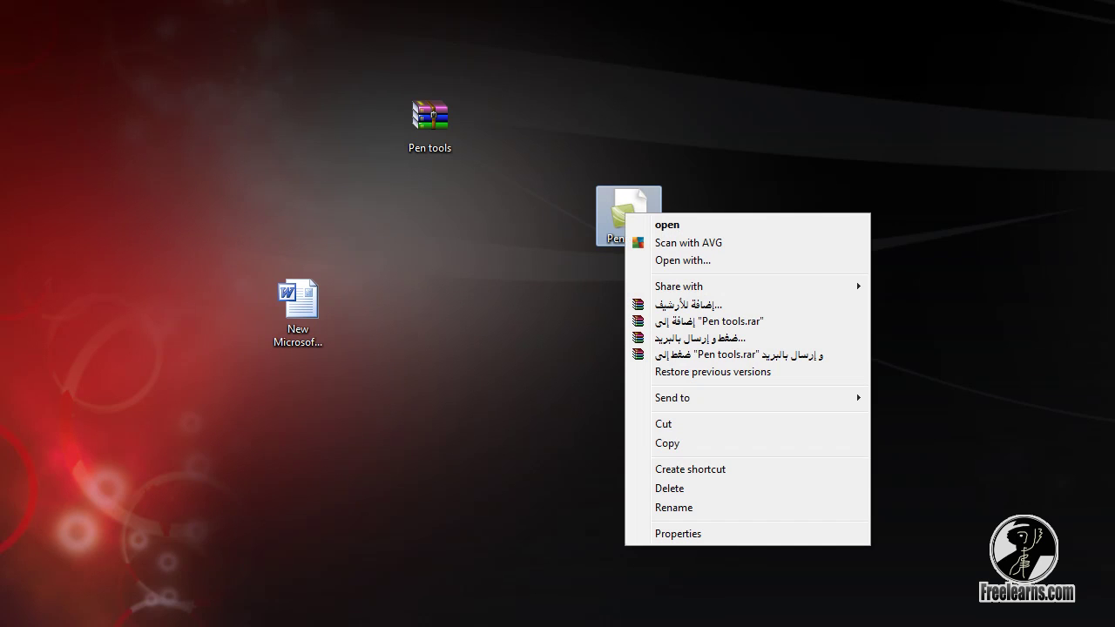
click(688, 304)
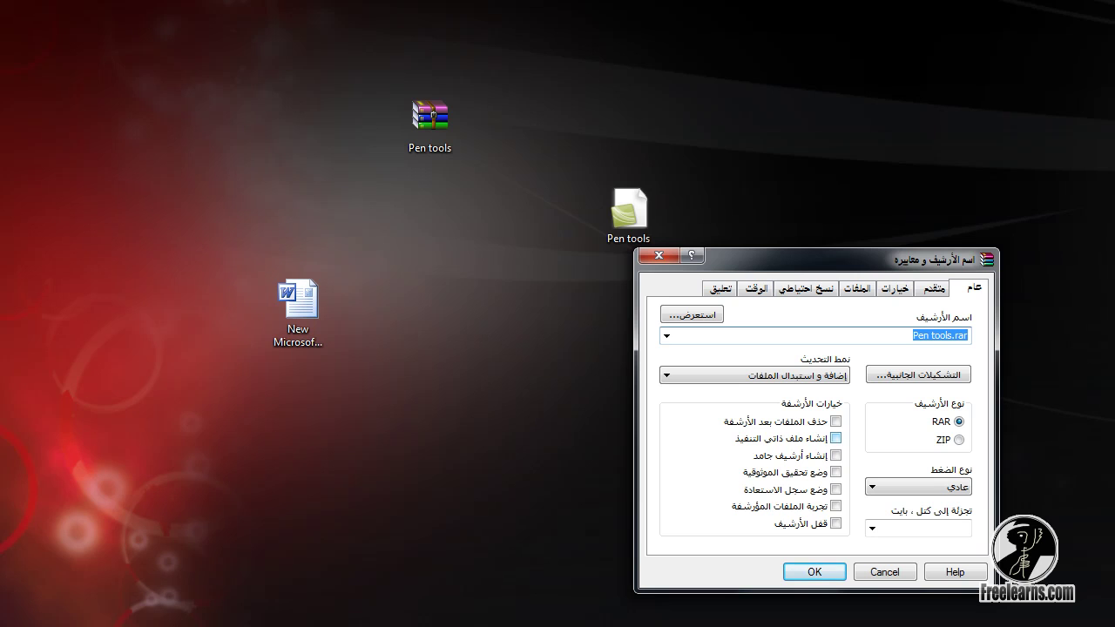
click(835, 438)
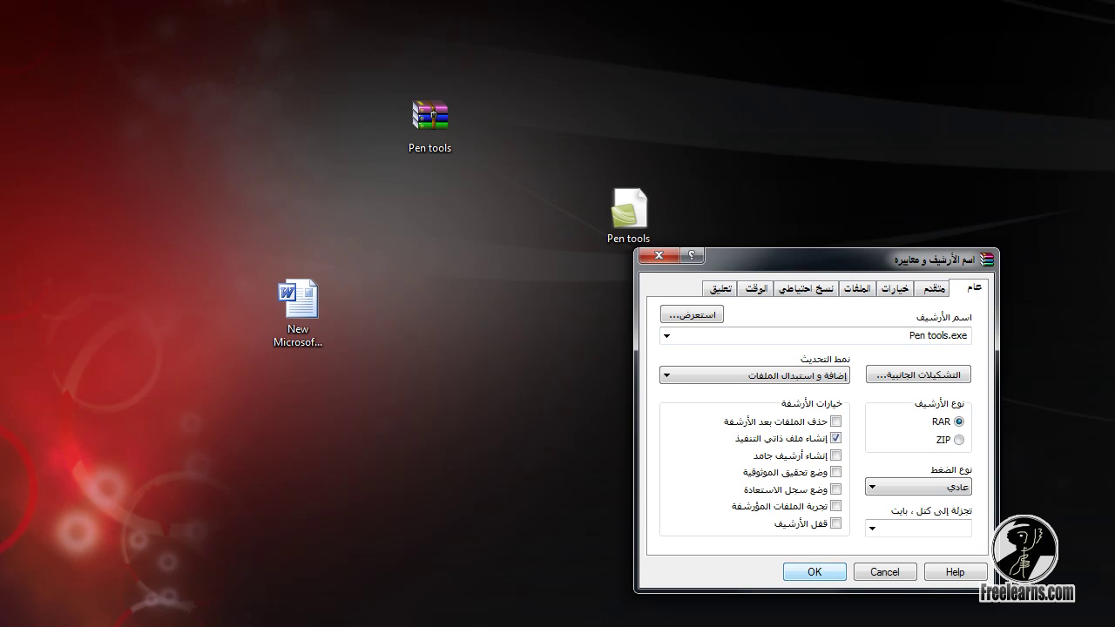
key(Return)
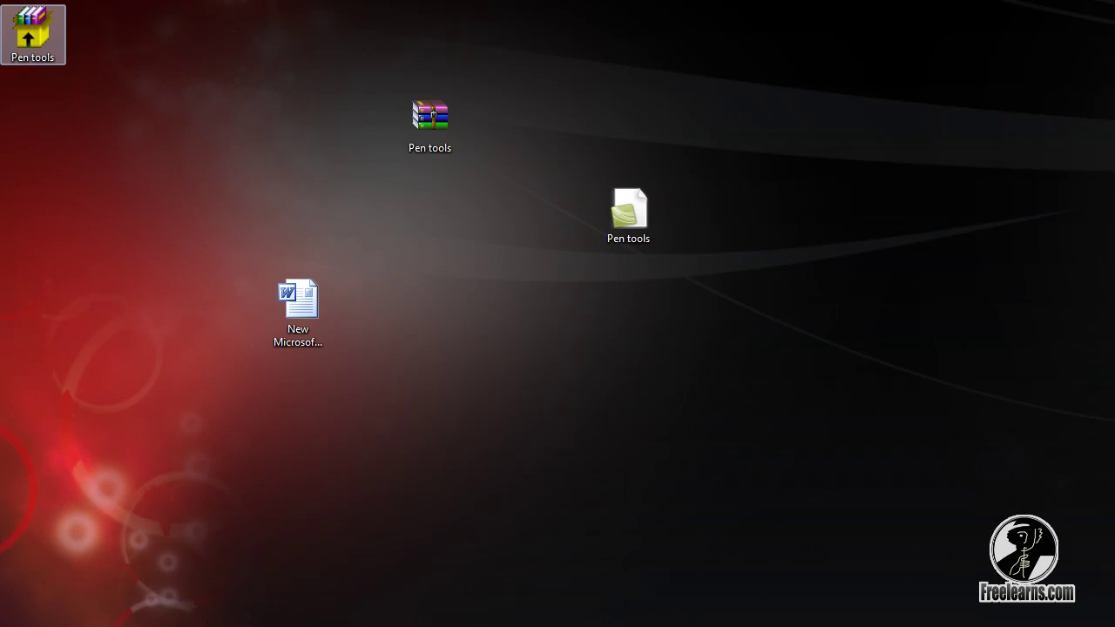
Move Pen tools.exe to the desktop's top and inspect its Properties
drag(33, 35, 826, 35)
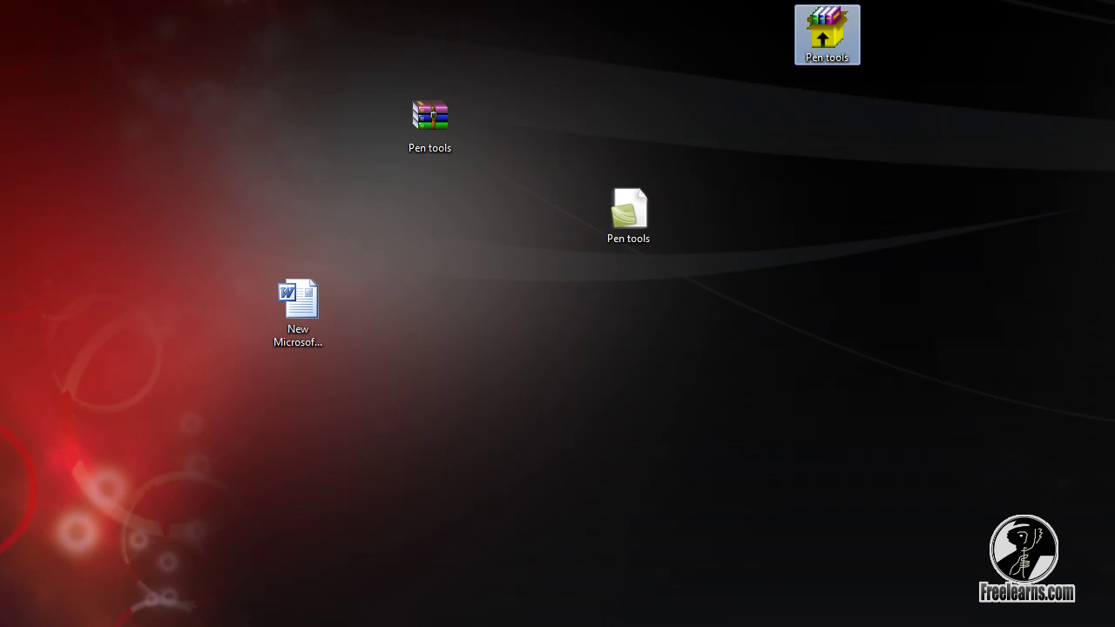
right_click(827, 39)
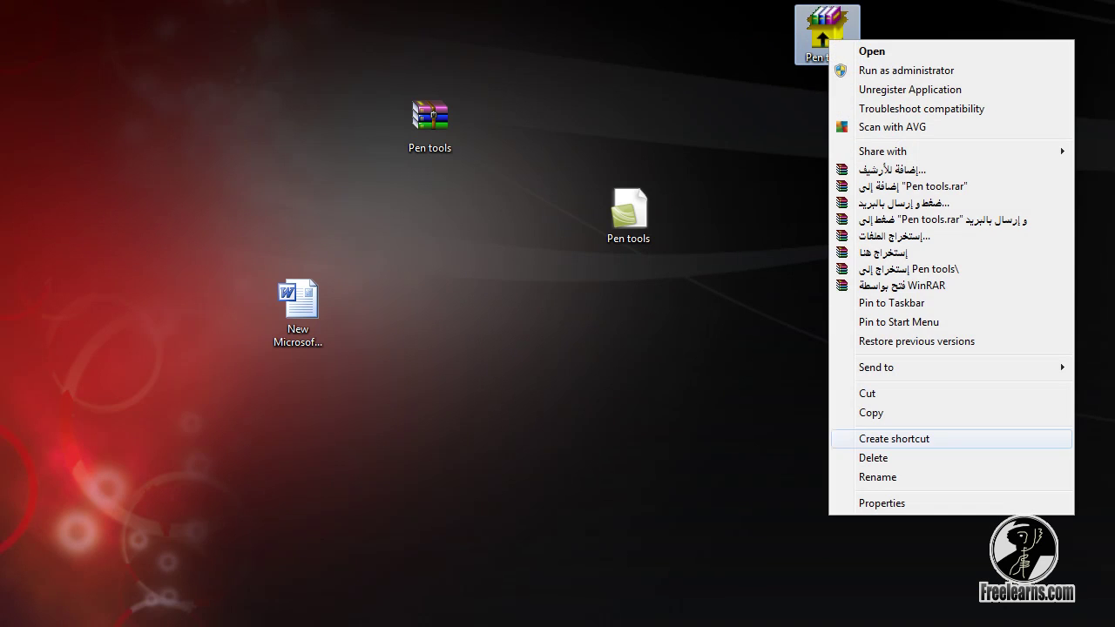
click(881, 503)
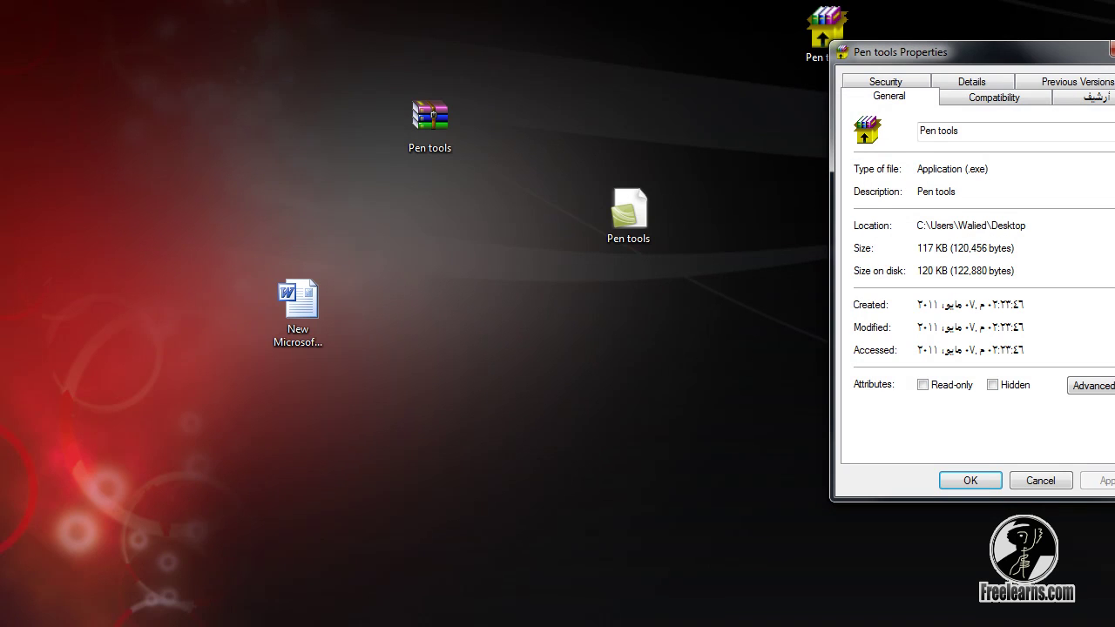
drag(965, 169, 988, 169)
click(974, 169)
drag(963, 169, 987, 169)
click(979, 169)
key(Escape)
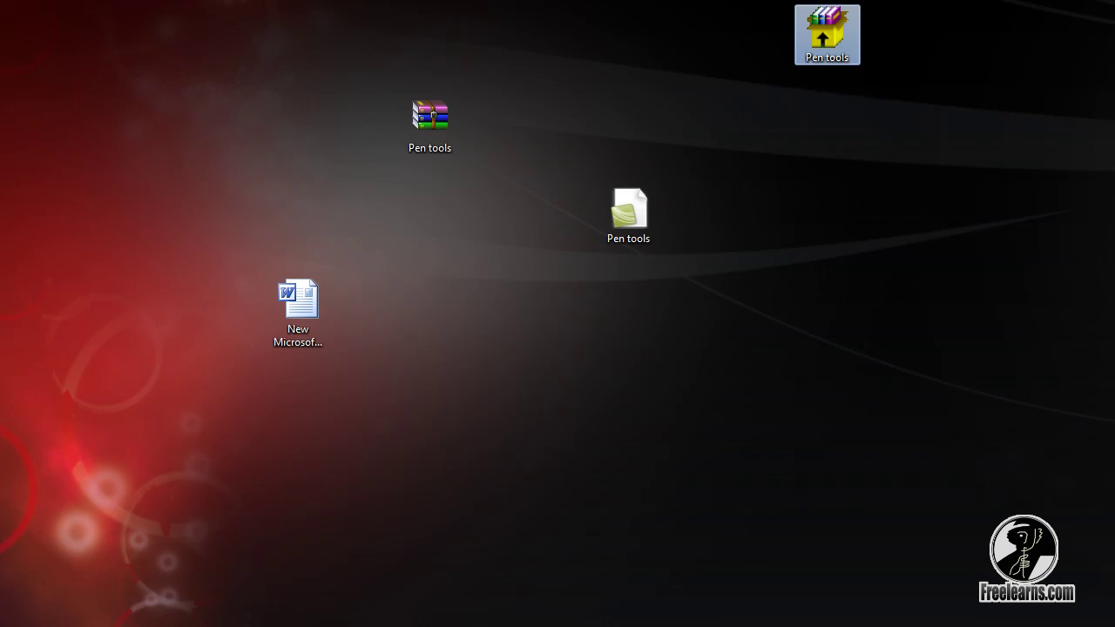
Run Pen tools.exe to extract Pen tools.camproj into the Desktop folder, replacing the existing file
key(Return)
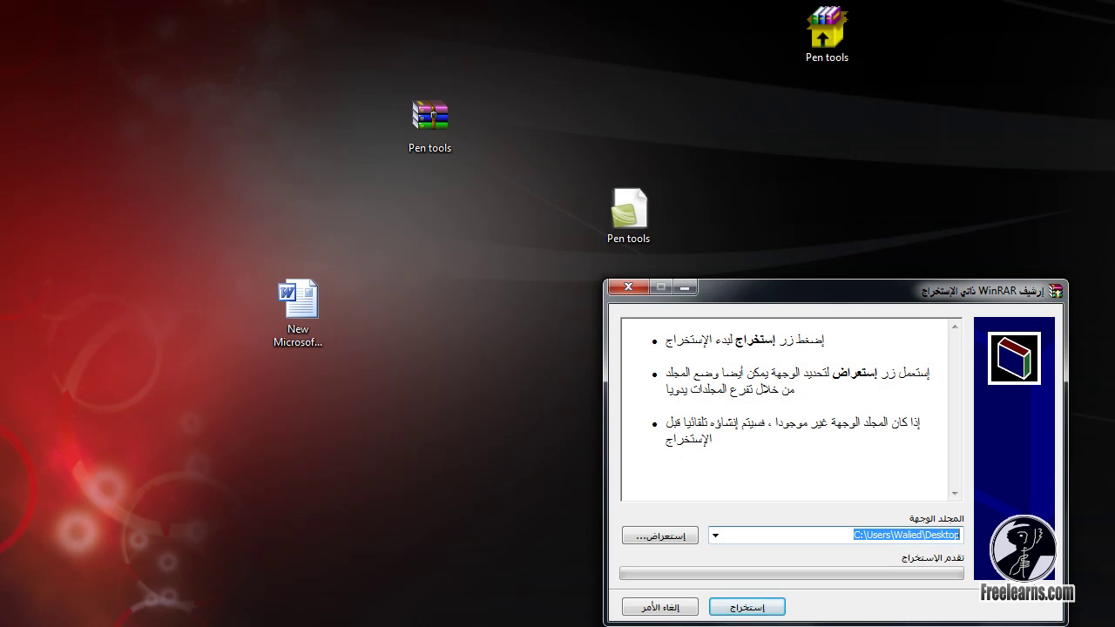
key(Return)
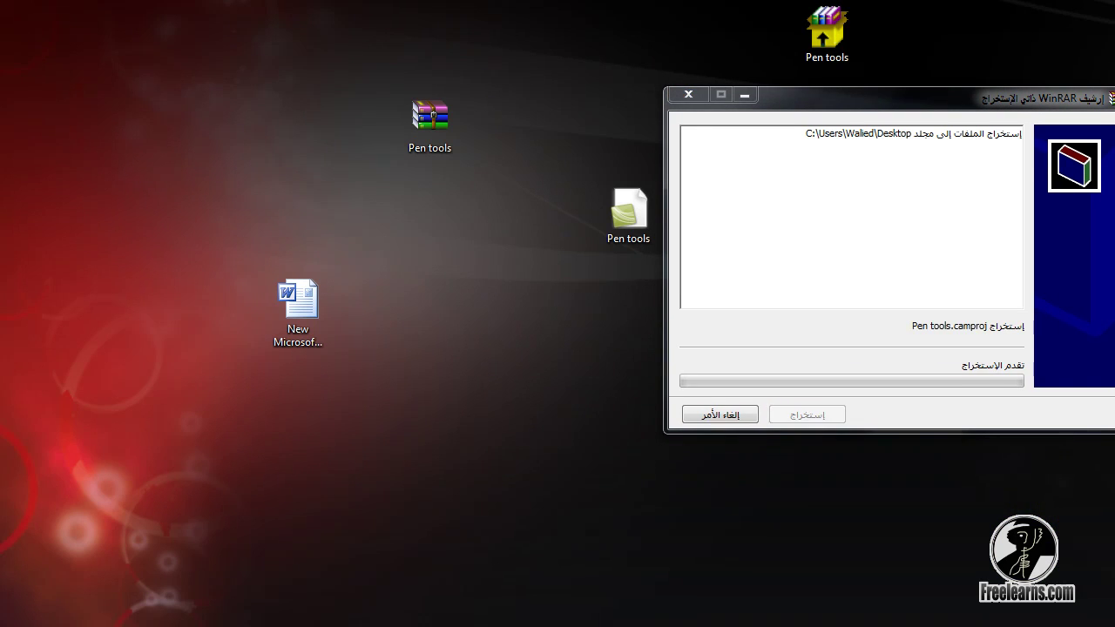
key(Return)
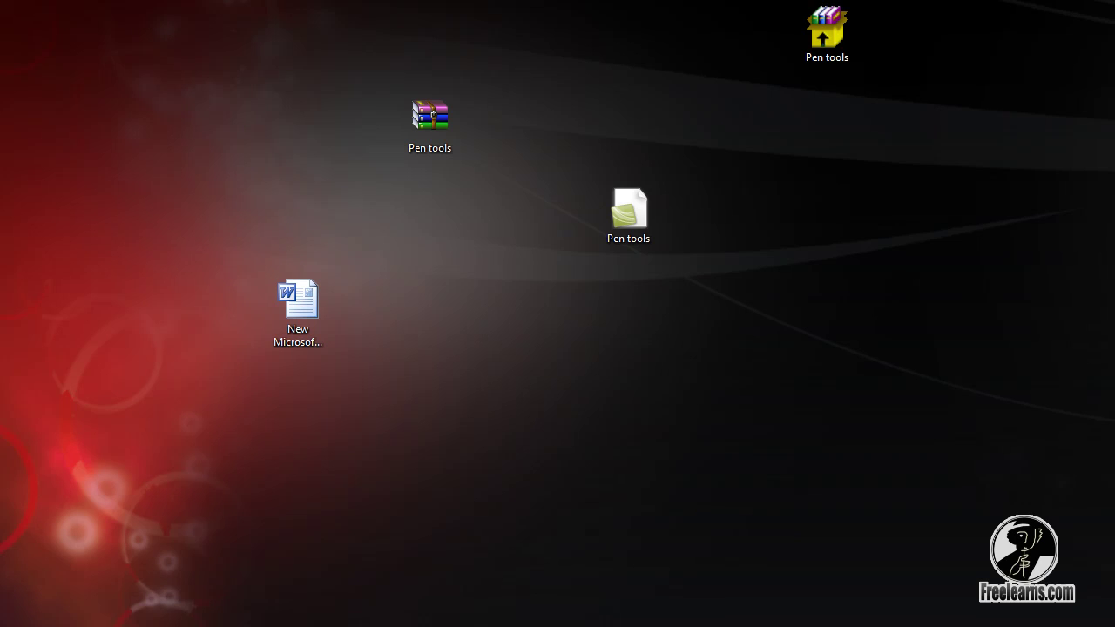
Delete the self-extracting Pen tools.exe archive from the desktop
drag(719, 180, 554, 346)
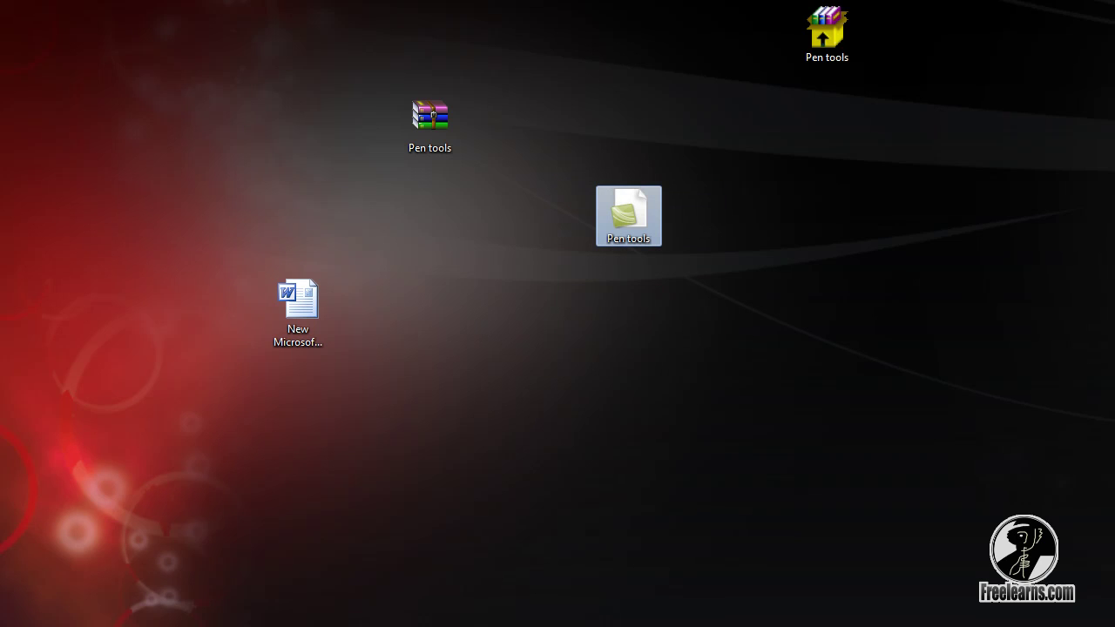
click(826, 31)
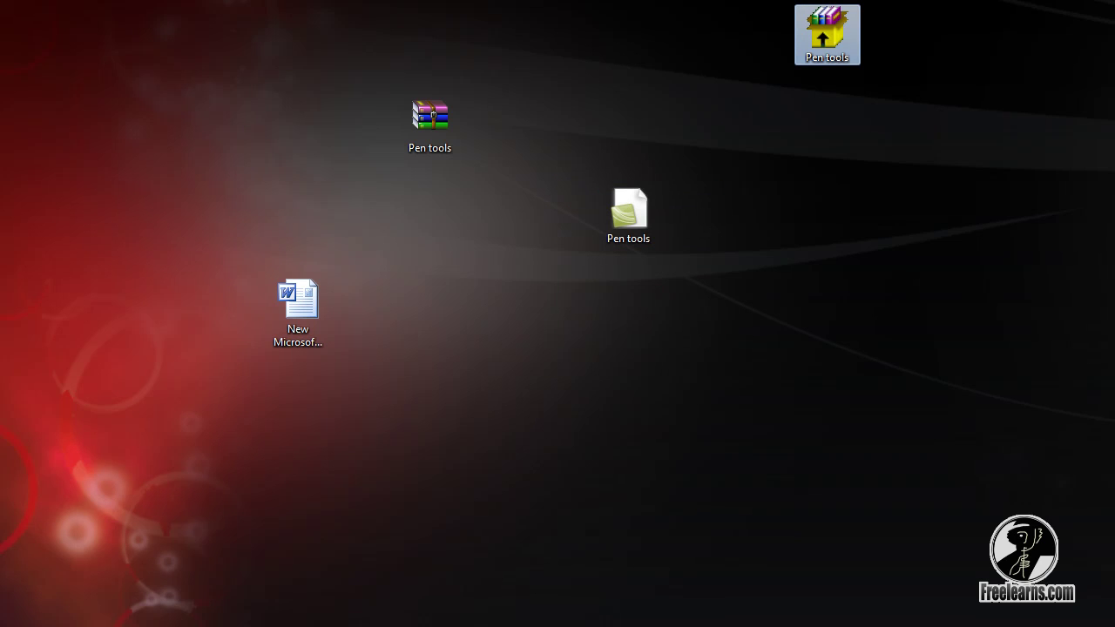
drag(996, 19, 754, 99)
key(Delete)
key(Return)
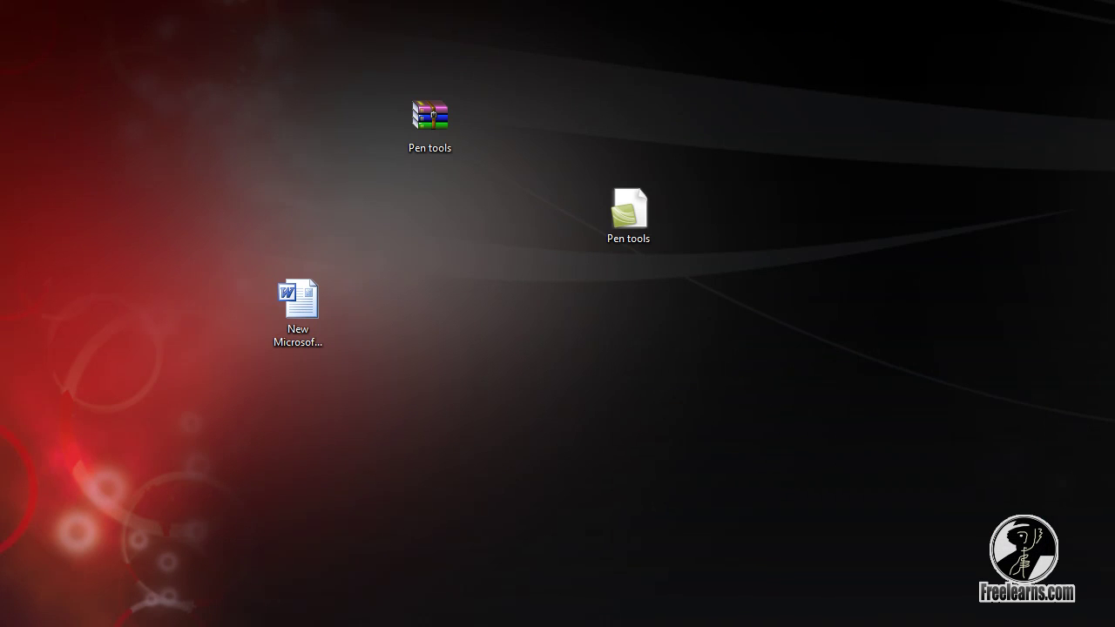
Delete Pen tools.rar and move the Word document below the Pen tools file
drag(521, 42, 397, 179)
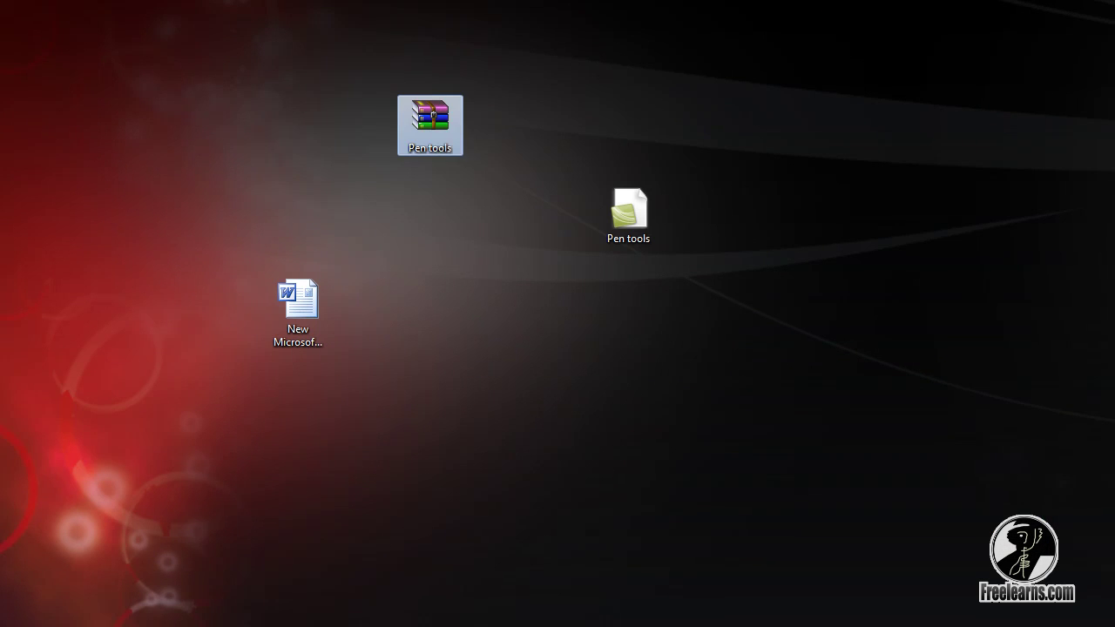
key(Delete)
key(Return)
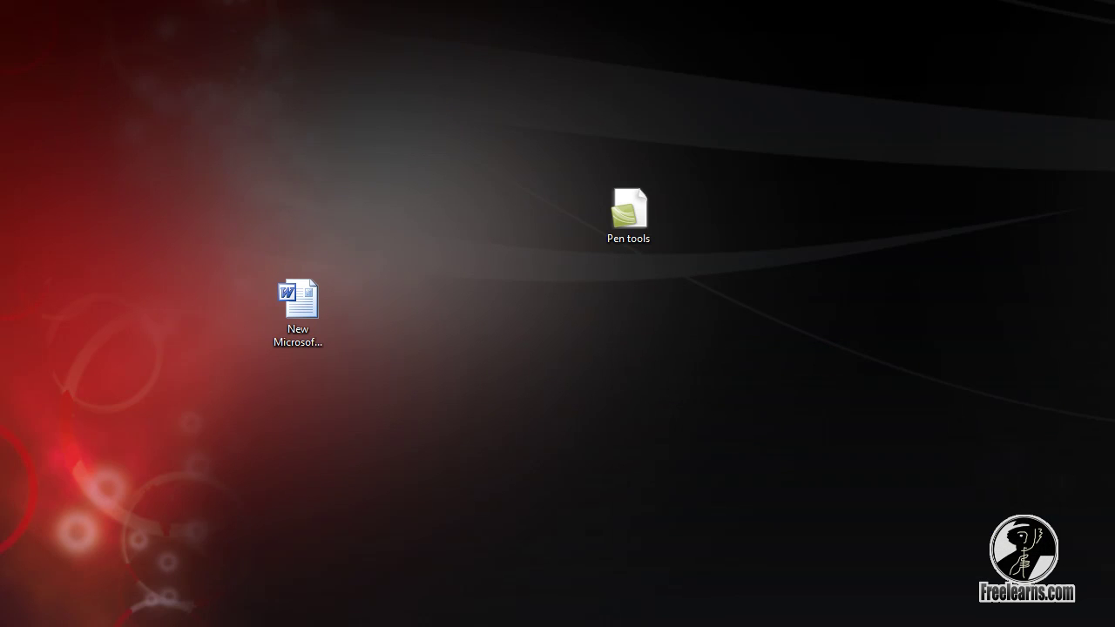
click(298, 300)
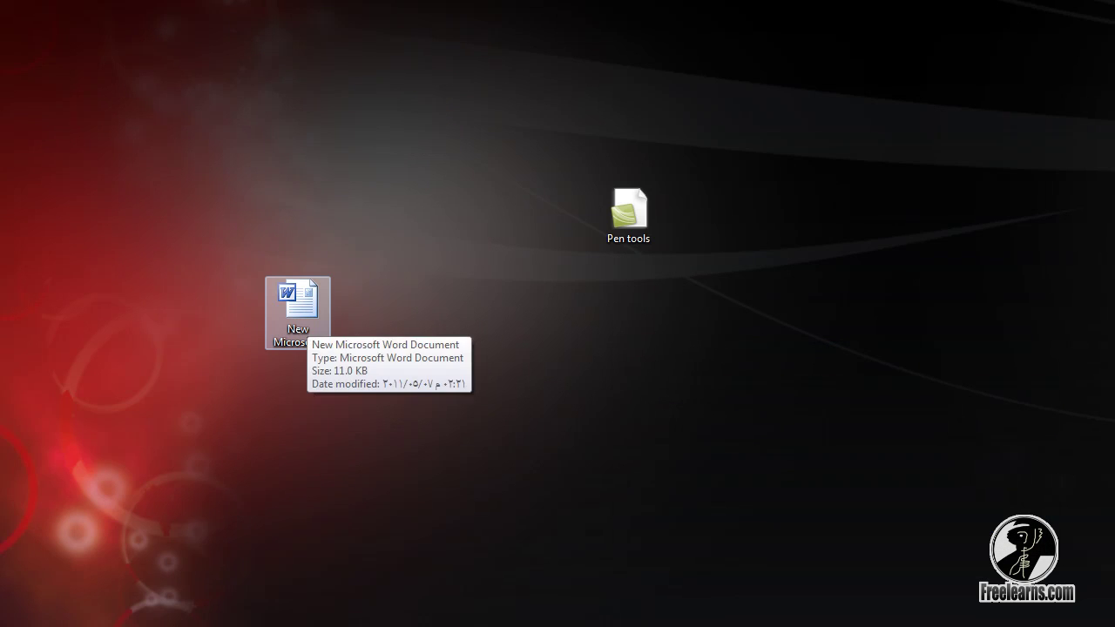
drag(297, 300, 628, 300)
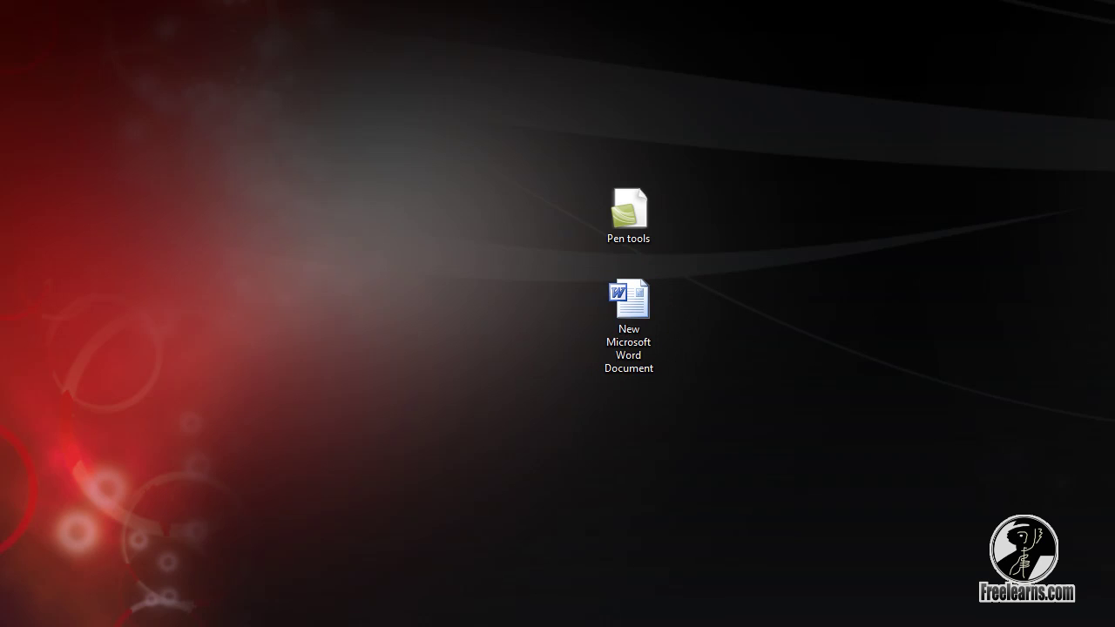